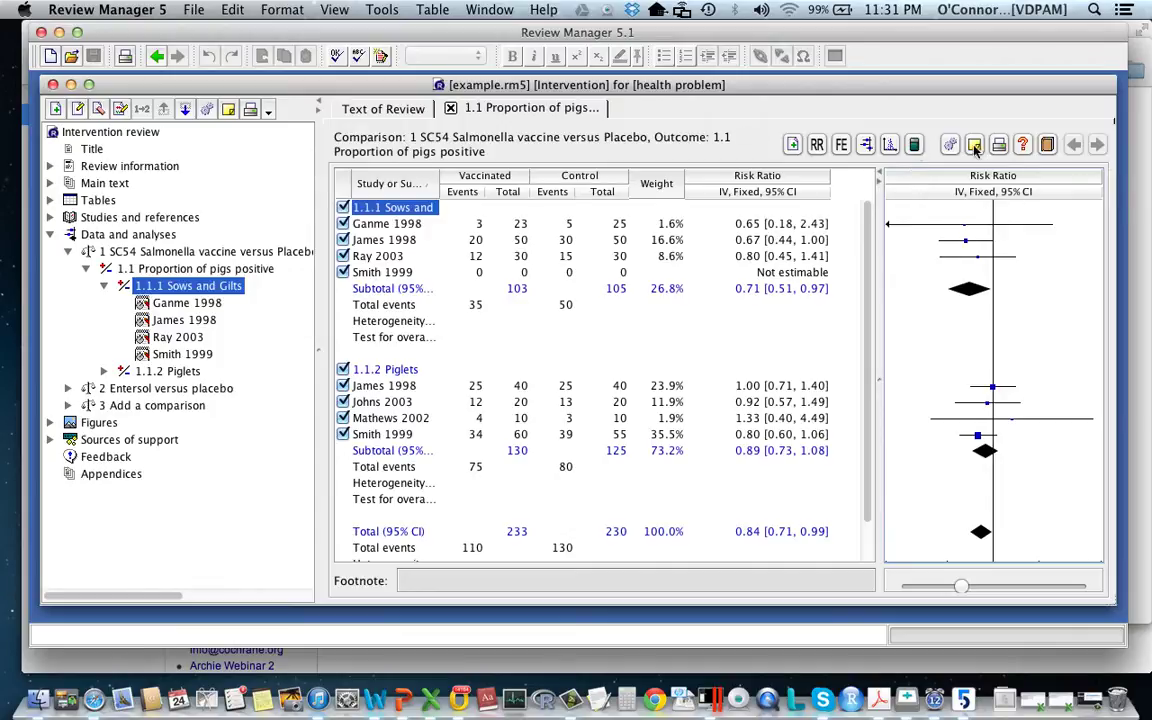
Step: Open the calculator for the proportion of pigs positive and enter control group risk 0.6, odds ratio 0.7 and its CI start 0.6
{"action": "left_click", "coordinate": [914, 146]}
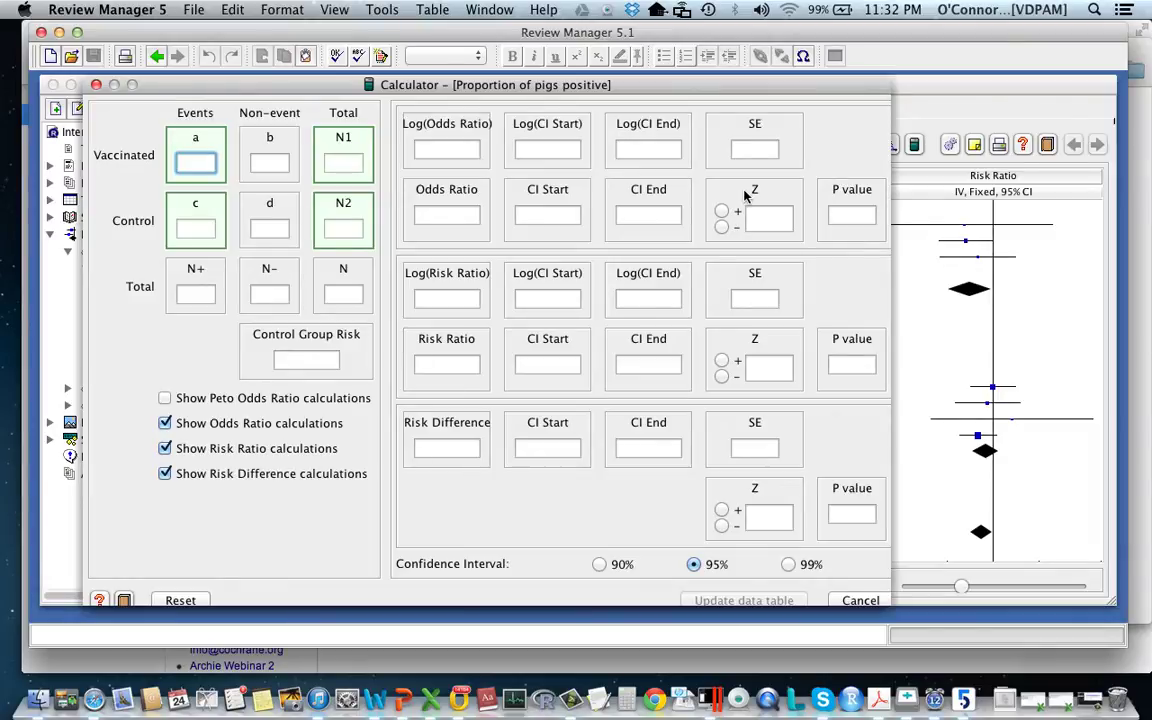
{"action": "left_click", "coordinate": [326, 360]}
{"action": "type", "text": "0.6"}
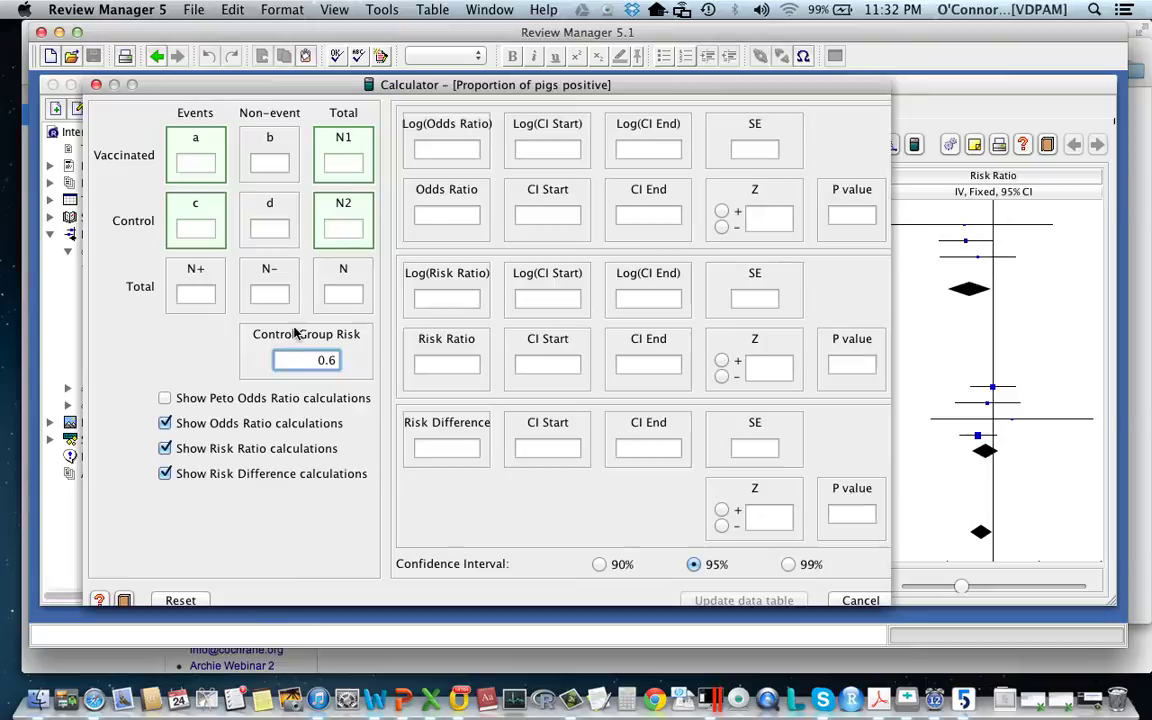
{"action": "left_click", "coordinate": [474, 214]}
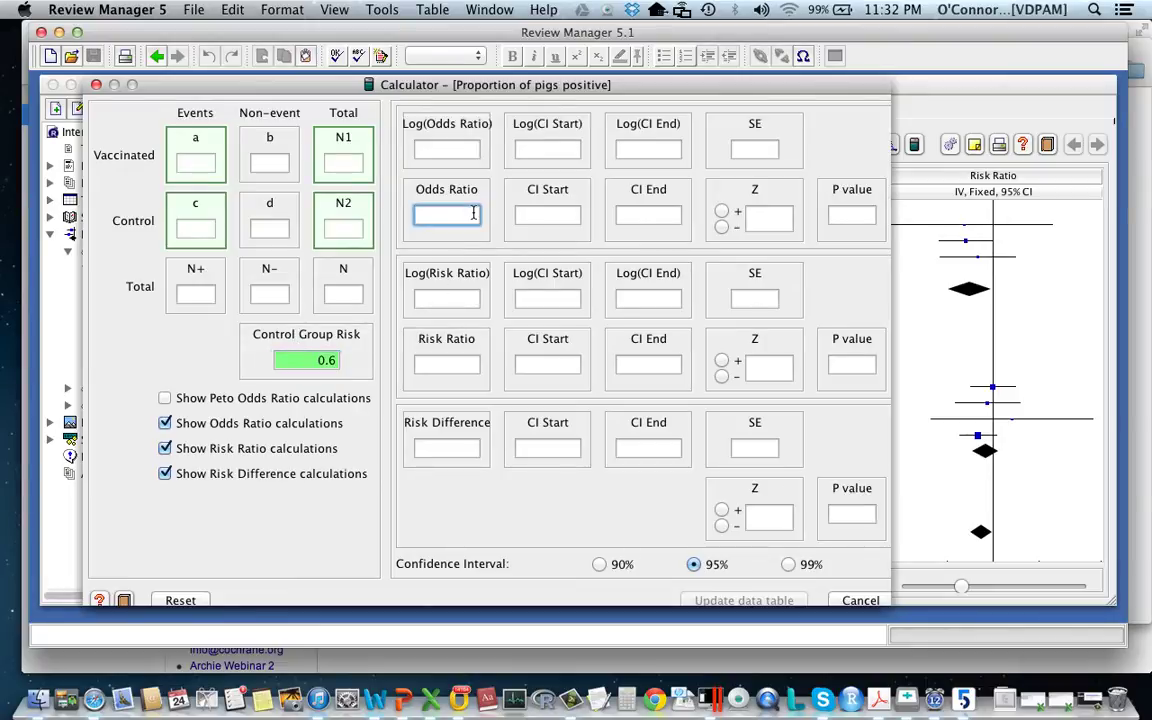
{"action": "type", "text": "0.7"}
{"action": "key", "text": "Return"}
{"action": "left_click", "coordinate": [569, 215]}
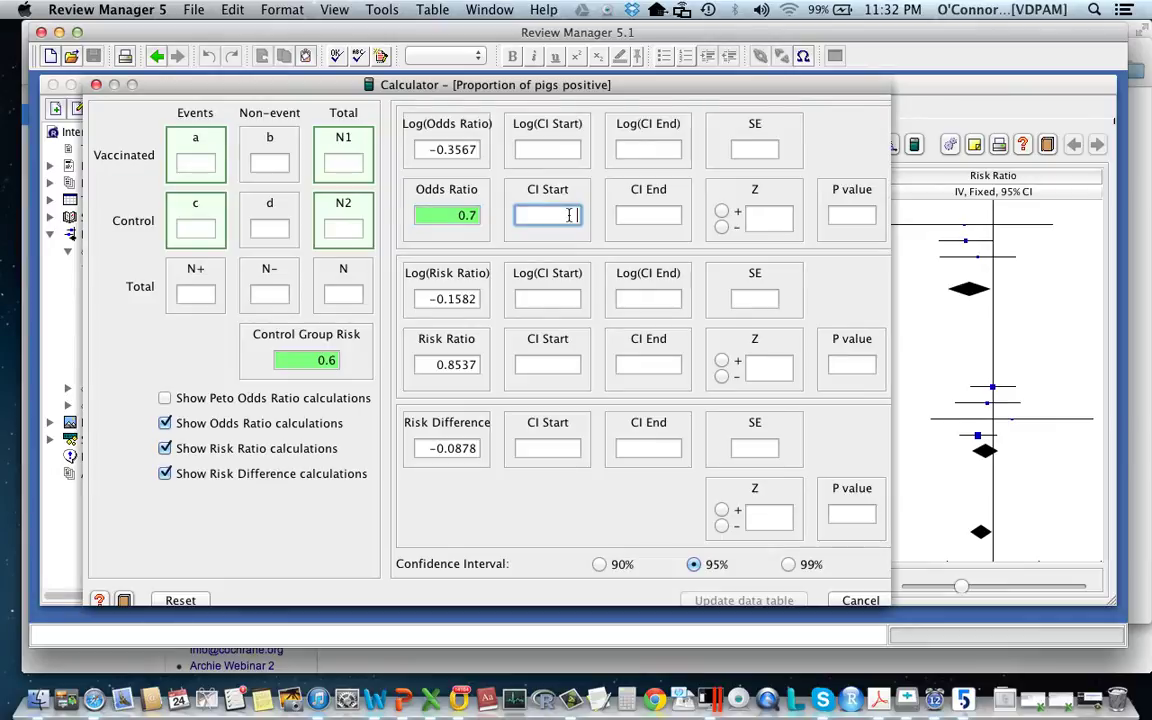
{"action": "type", "text": "0.6"}
{"action": "key", "text": "Return"}
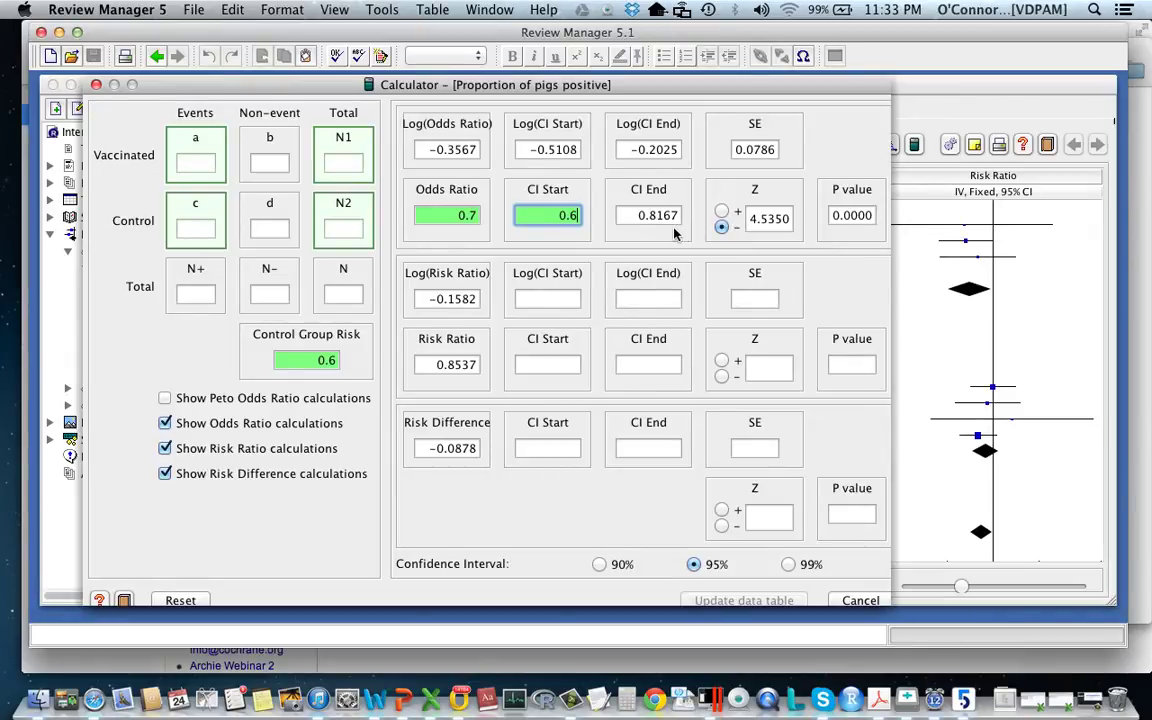
Step: Set the calculator's total N to 40 and both N1 and N2 to 20, and close it after reading the event counts
{"action": "left_click", "coordinate": [349, 294]}
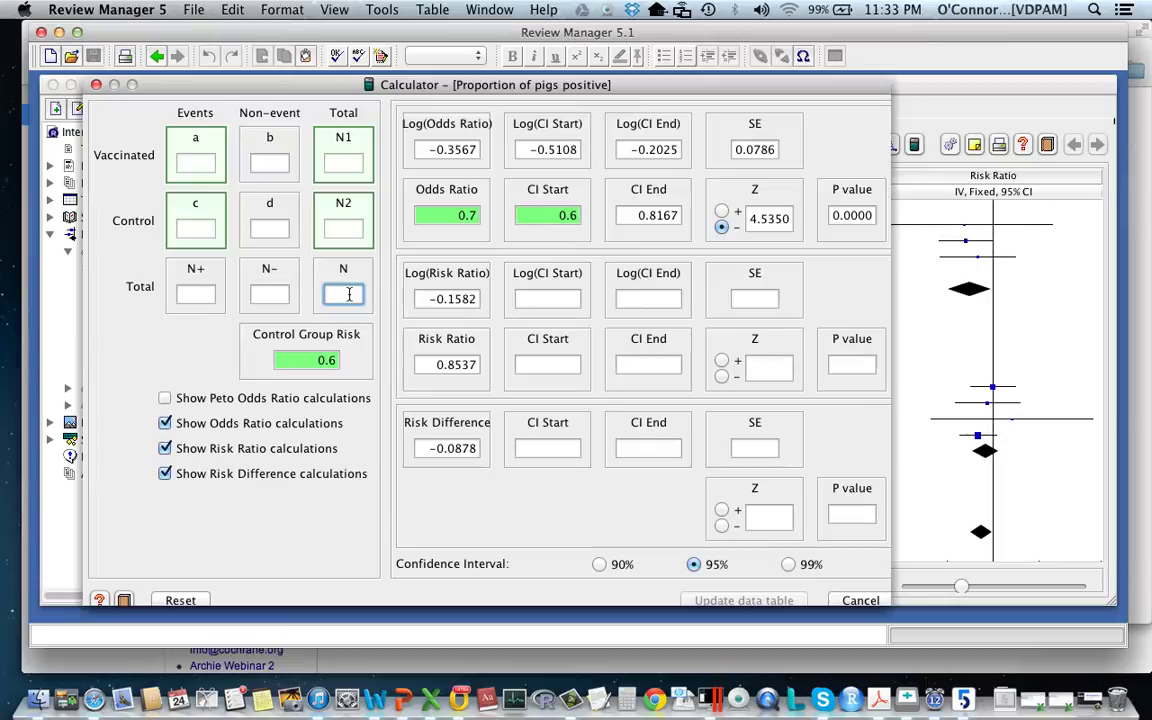
{"action": "type", "text": "40"}
{"action": "left_click", "coordinate": [347, 166]}
{"action": "type", "text": "20"}
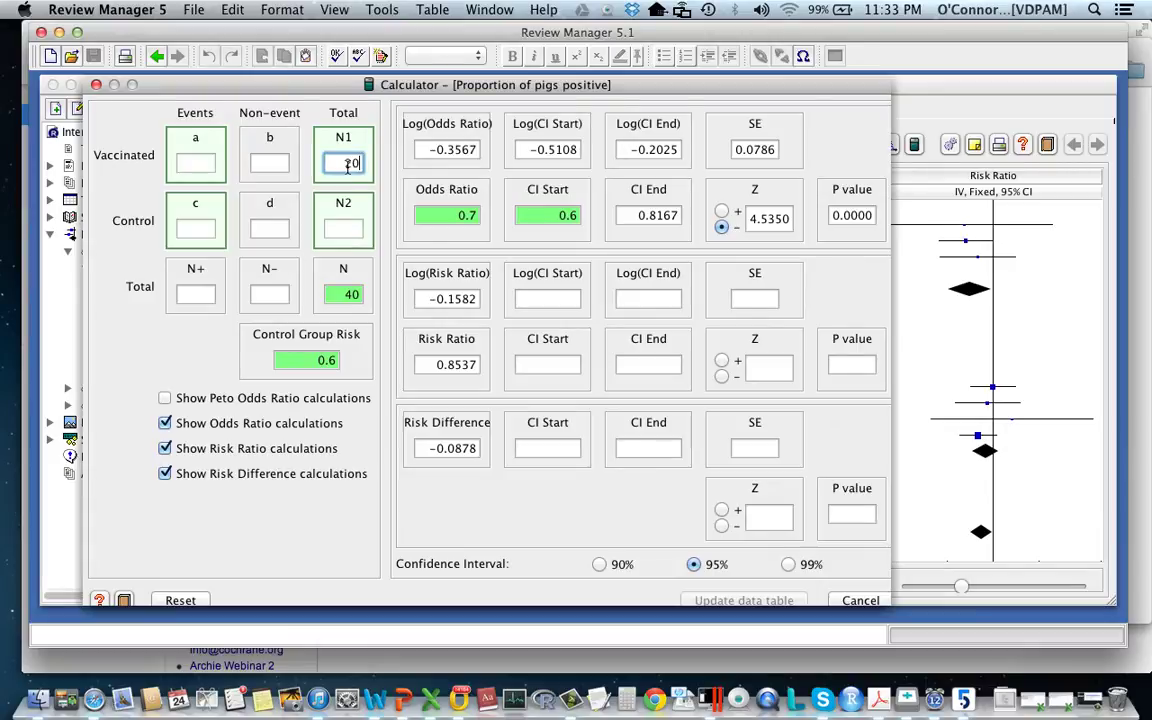
{"action": "left_click", "coordinate": [352, 228]}
{"action": "type", "text": "202"}
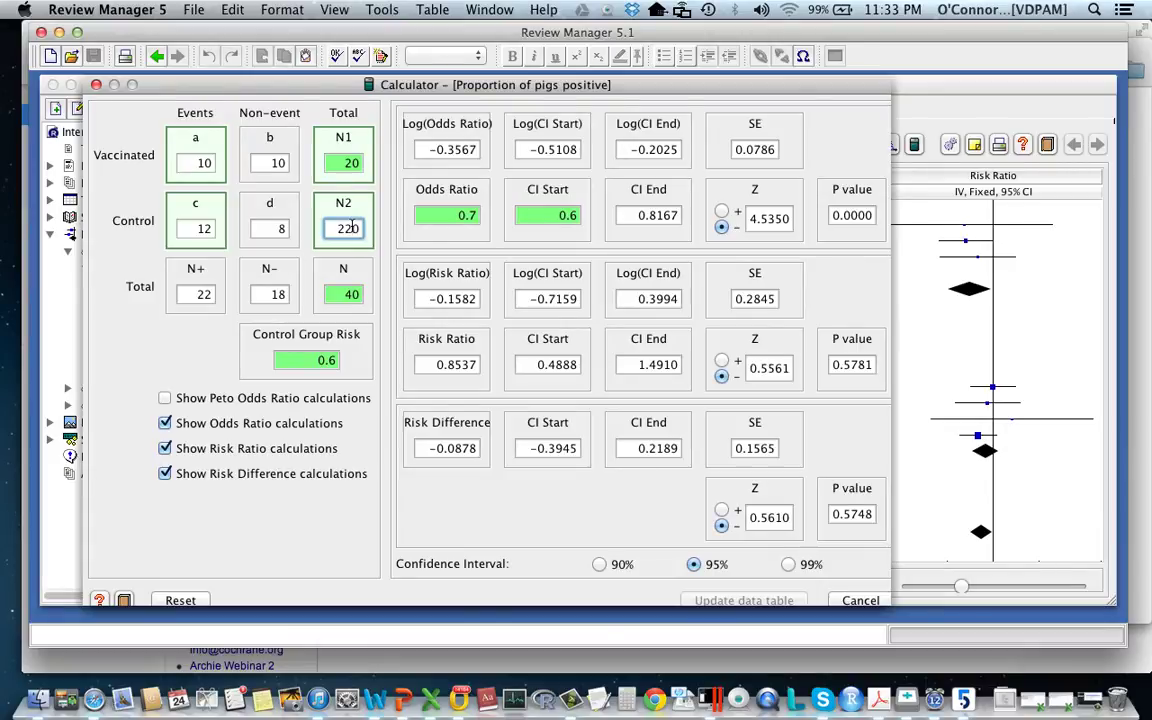
{"action": "key", "text": "BackSpace"}
{"action": "left_click_drag", "start_coordinate": [213, 92], "coordinate": [532, 306]}
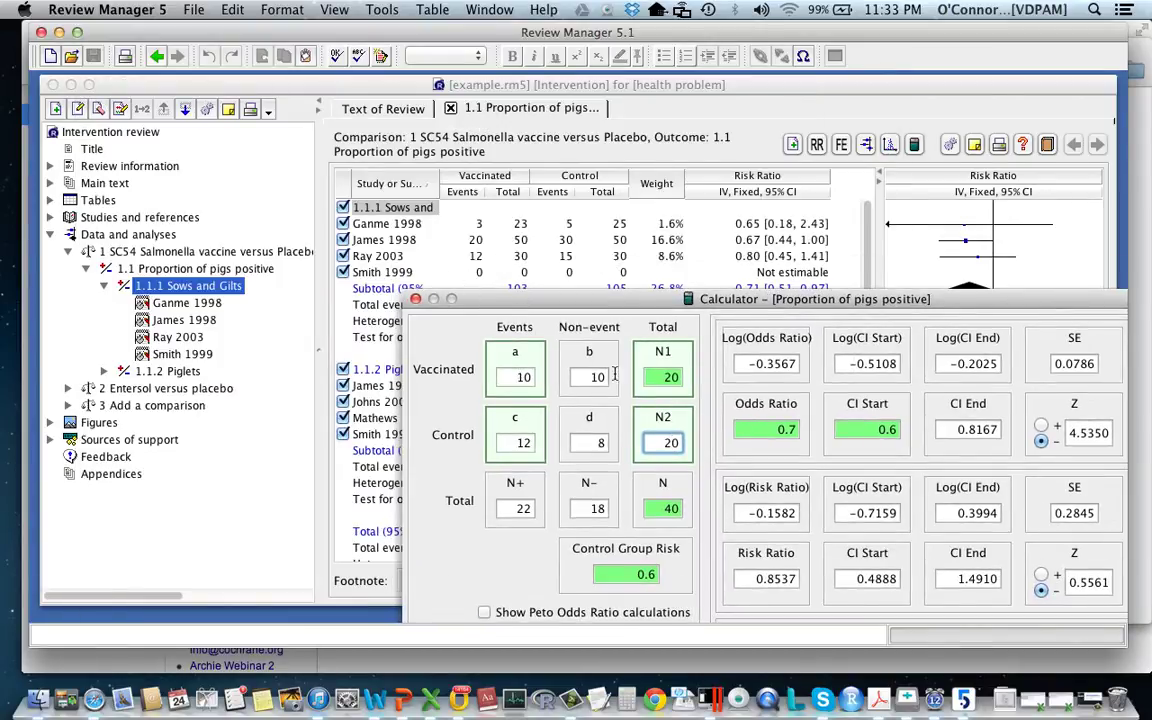
{"action": "left_click", "coordinate": [415, 299]}
Step: Enter the Smith 1999 data under Sows and Gilts: 10 events of 20 vaccinated and 12 events of 20 control
{"action": "left_click", "coordinate": [479, 274]}
{"action": "type", "text": "10"}
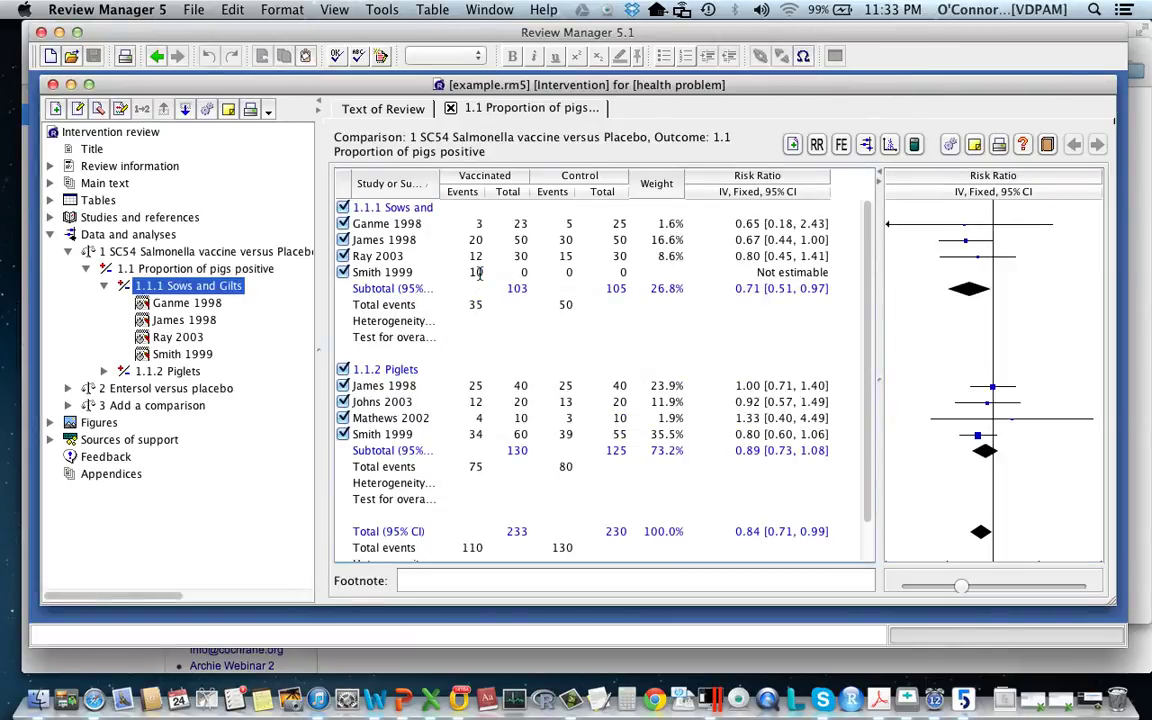
{"action": "left_click", "coordinate": [518, 274]}
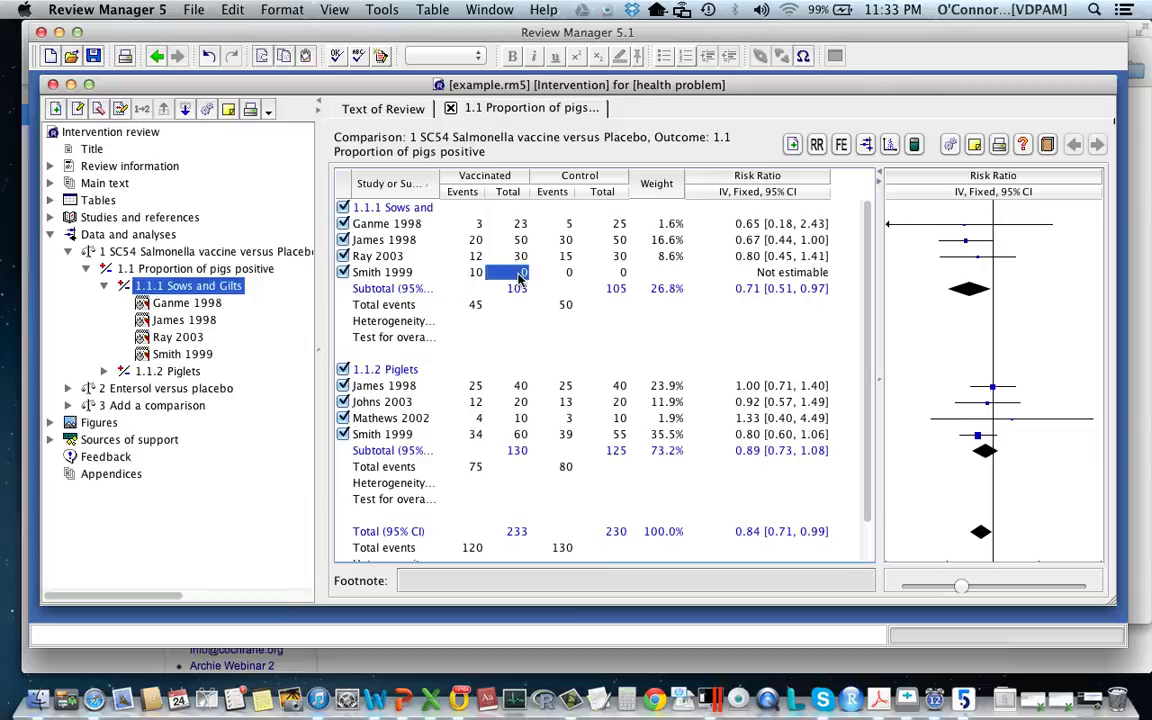
{"action": "type", "text": "10"}
{"action": "key", "text": "Tab"}
{"action": "type", "text": "12"}
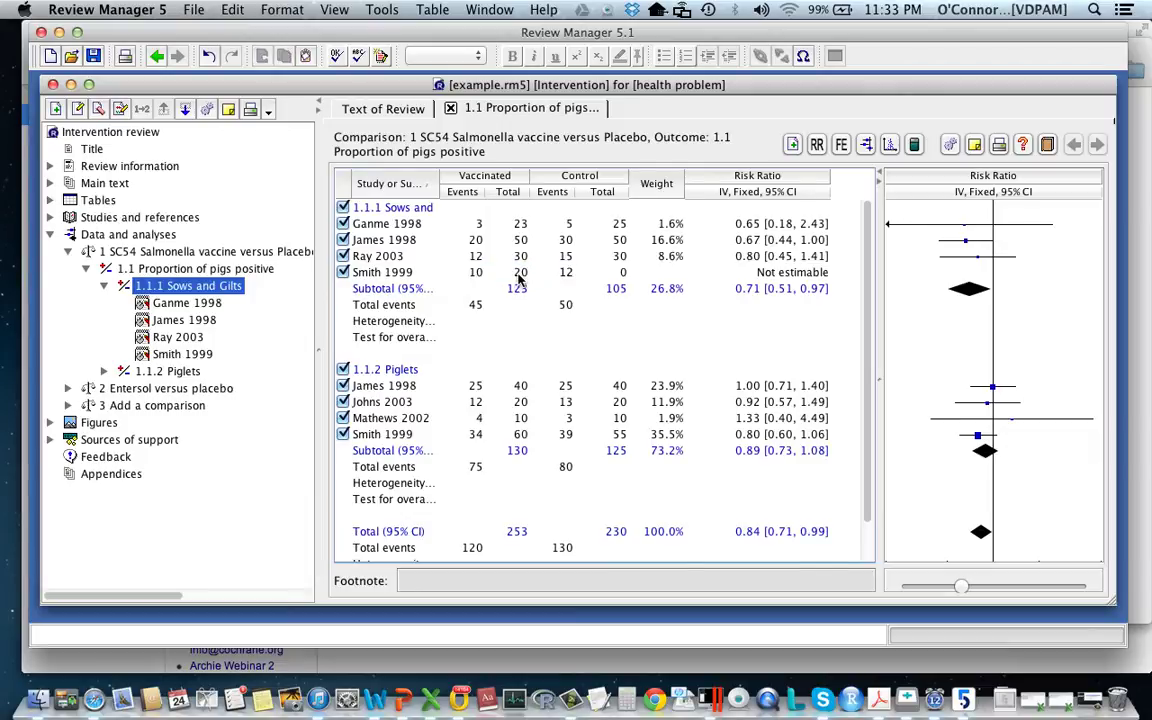
{"action": "key", "text": "Tab"}
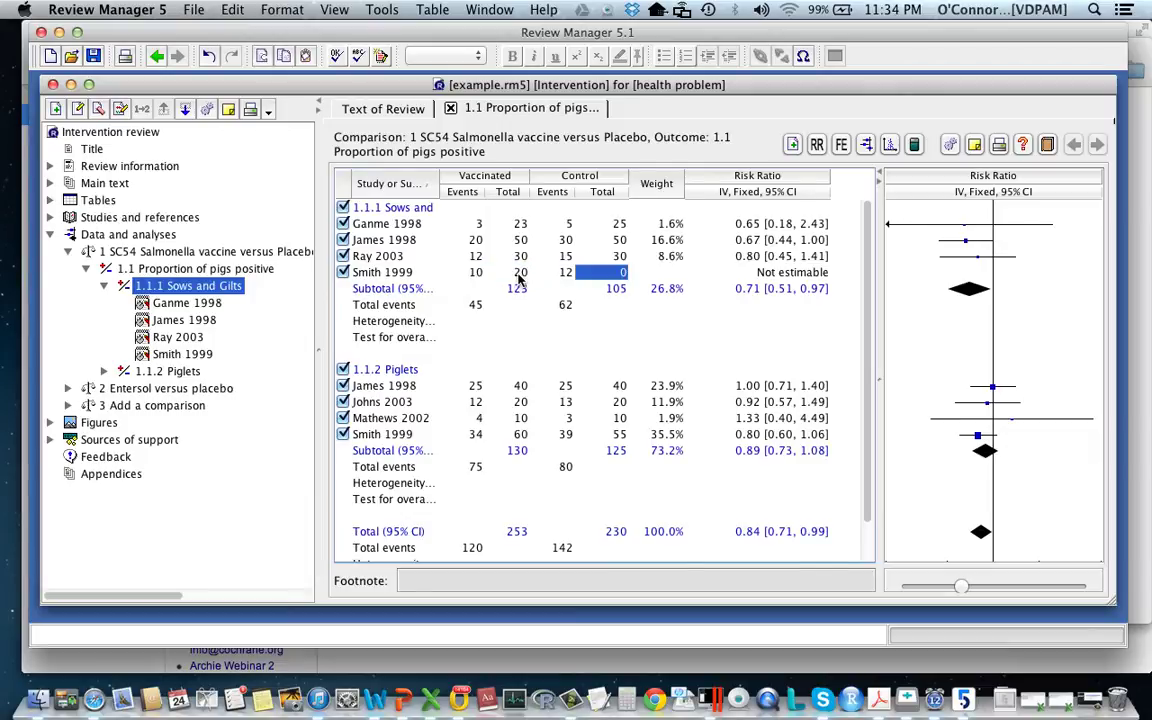
{"action": "type", "text": "20"}
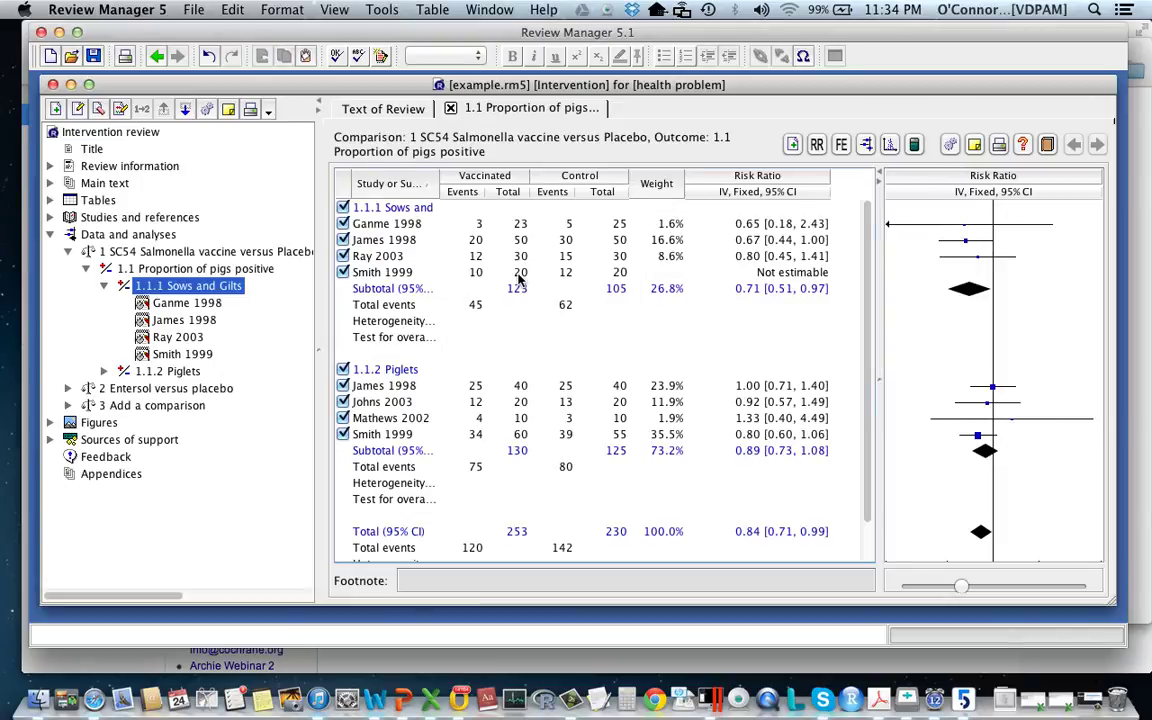
{"action": "key", "text": "Return"}
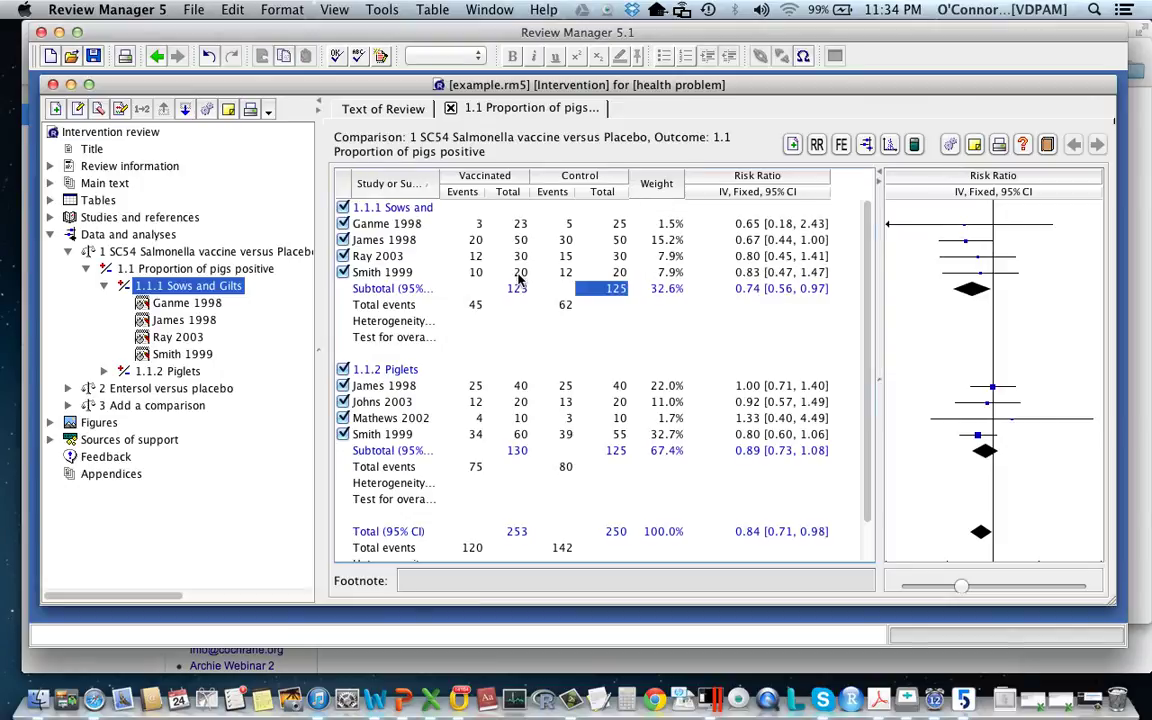
Step: Add study data for James 1998 to outcome 3.2 Average daily gain
{"action": "left_click", "coordinate": [67, 406]}
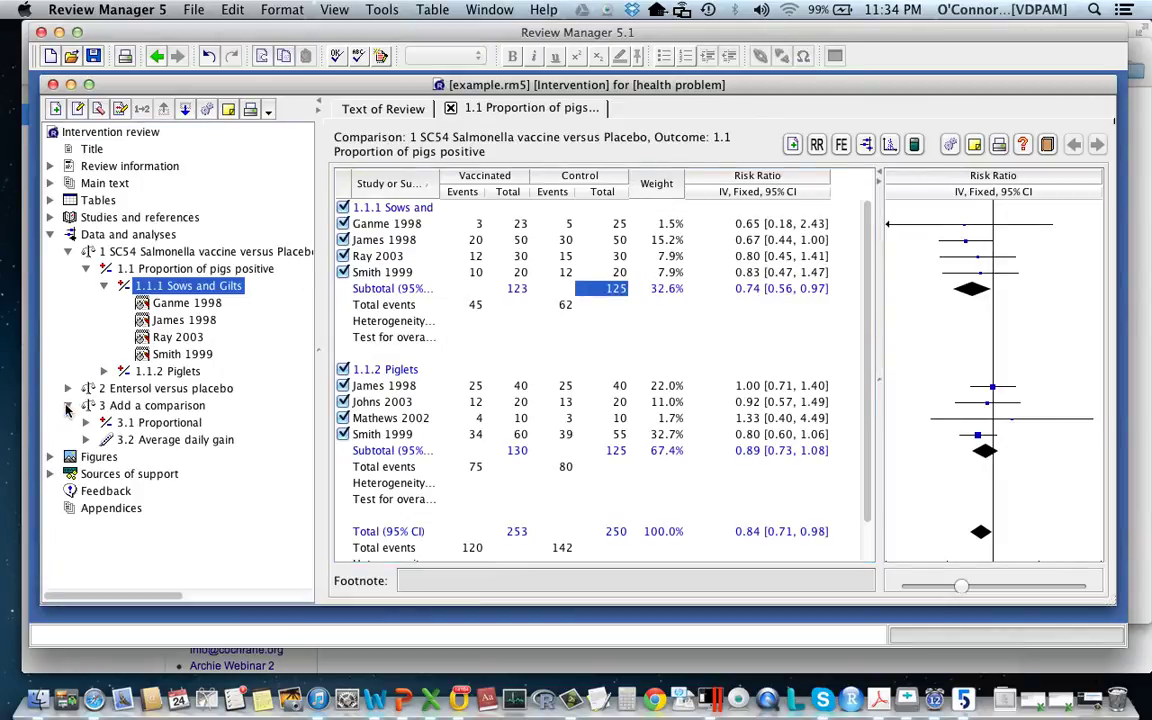
{"action": "left_click", "coordinate": [193, 443]}
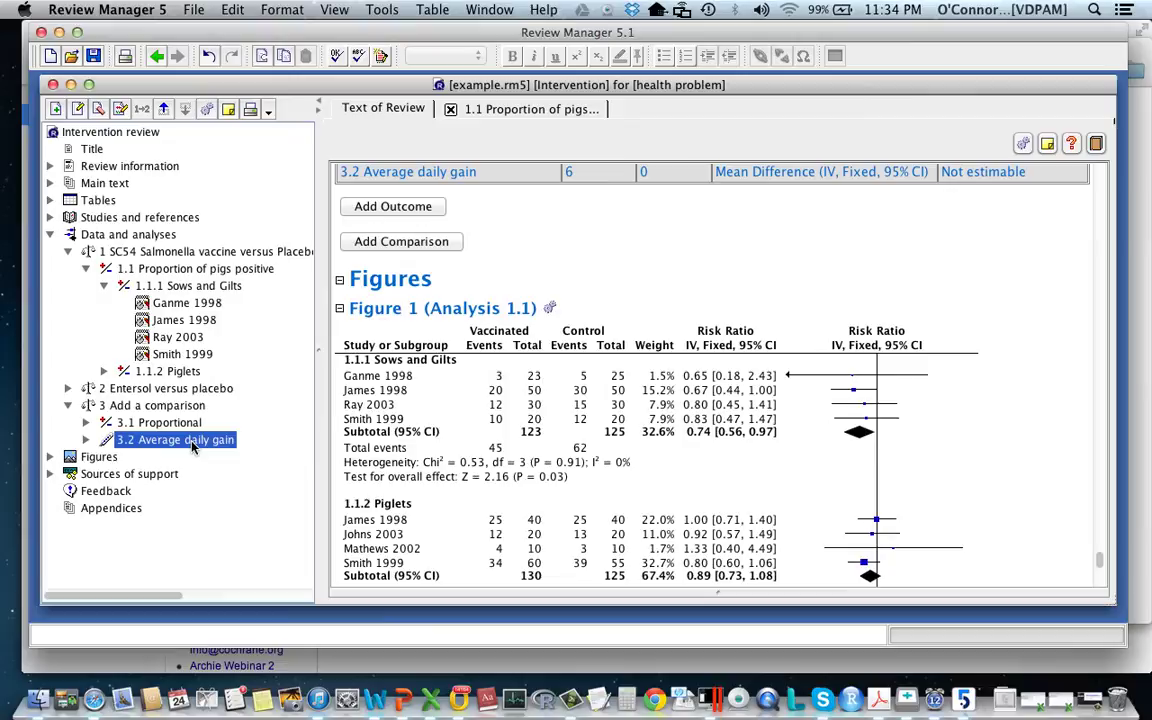
{"action": "right_click", "coordinate": [193, 446]}
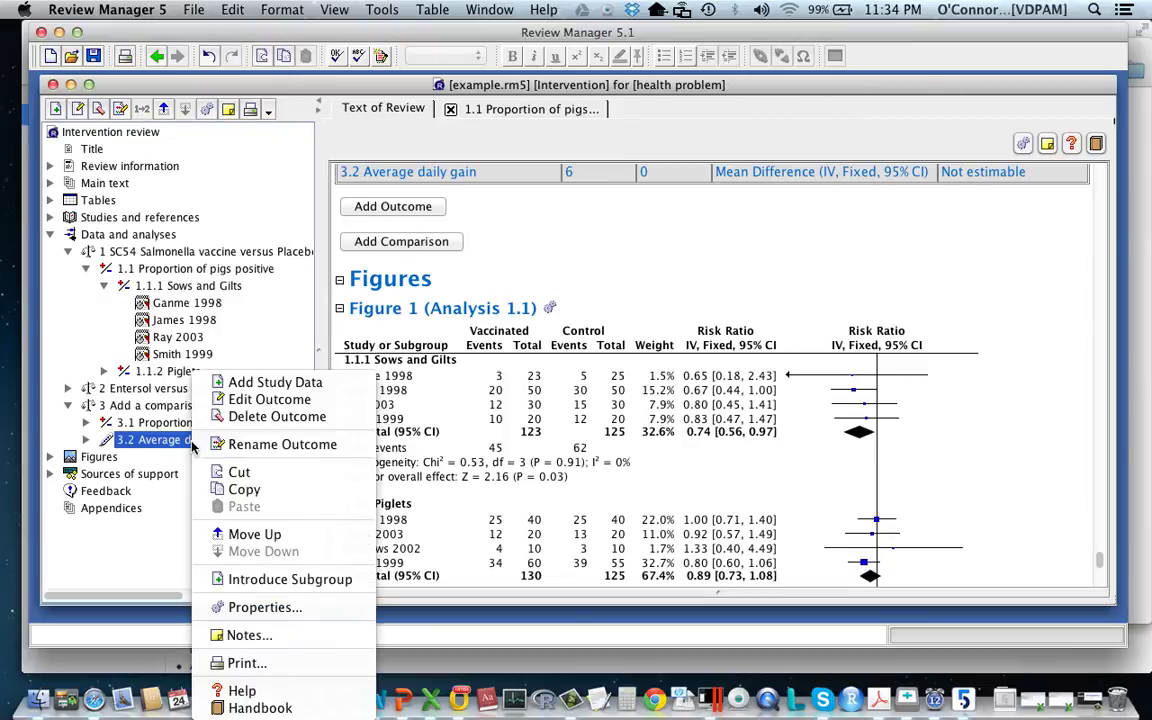
{"action": "left_click", "coordinate": [287, 384]}
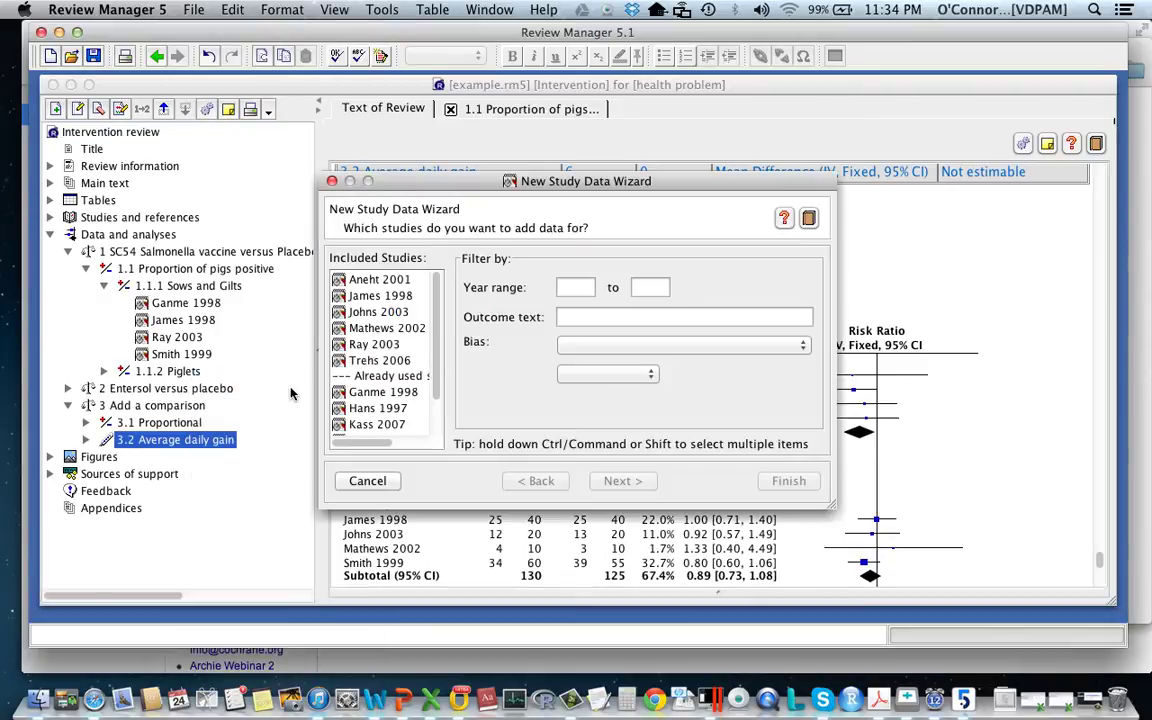
{"action": "left_click", "coordinate": [404, 296]}
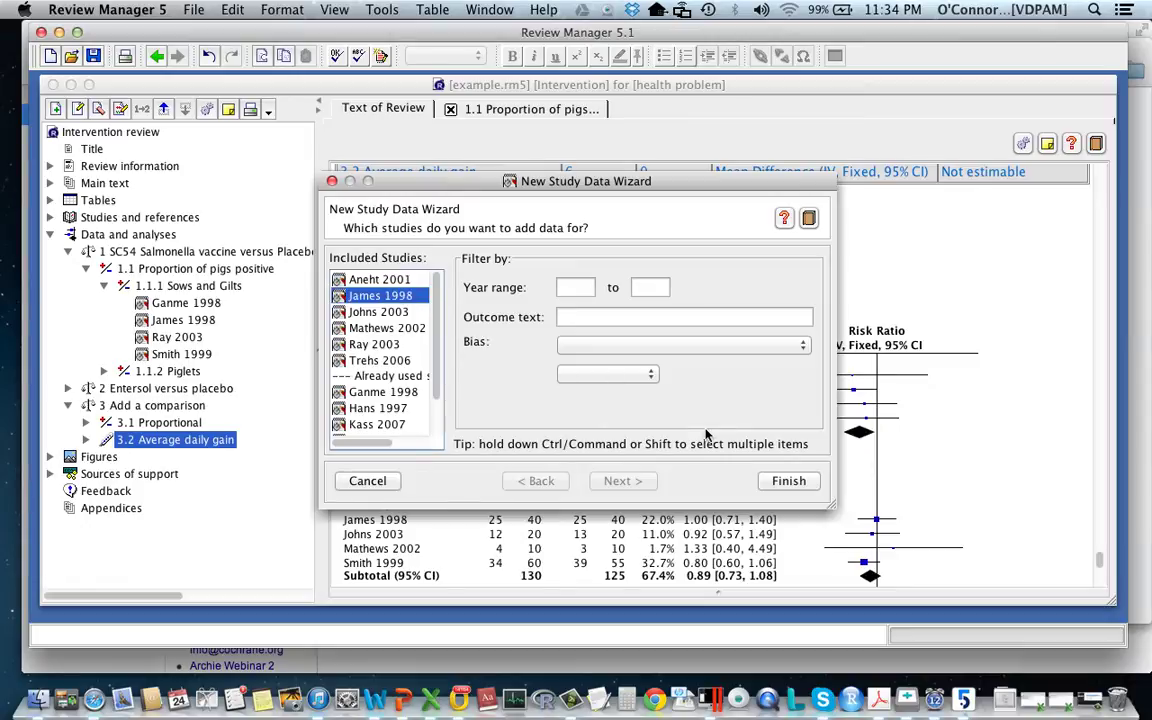
{"action": "left_click", "coordinate": [789, 481]}
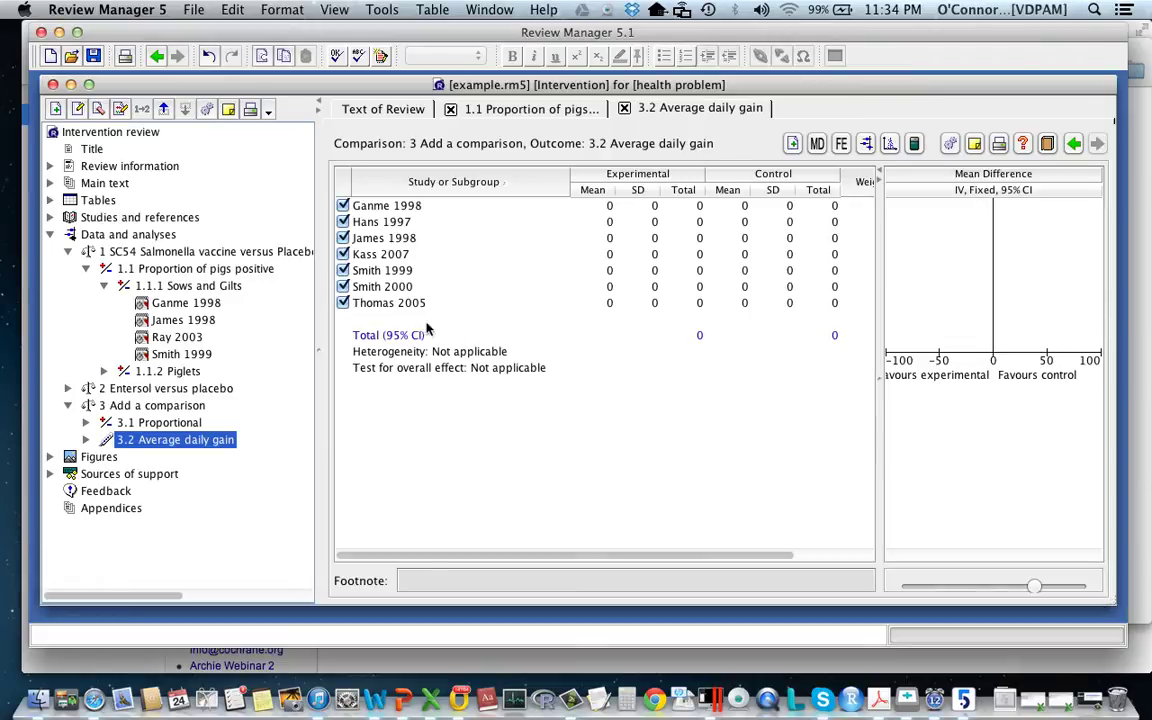
Step: Open the calculator for Ganme 1998 and enter a mean difference of 40 with CI start 30
{"action": "left_click", "coordinate": [607, 206]}
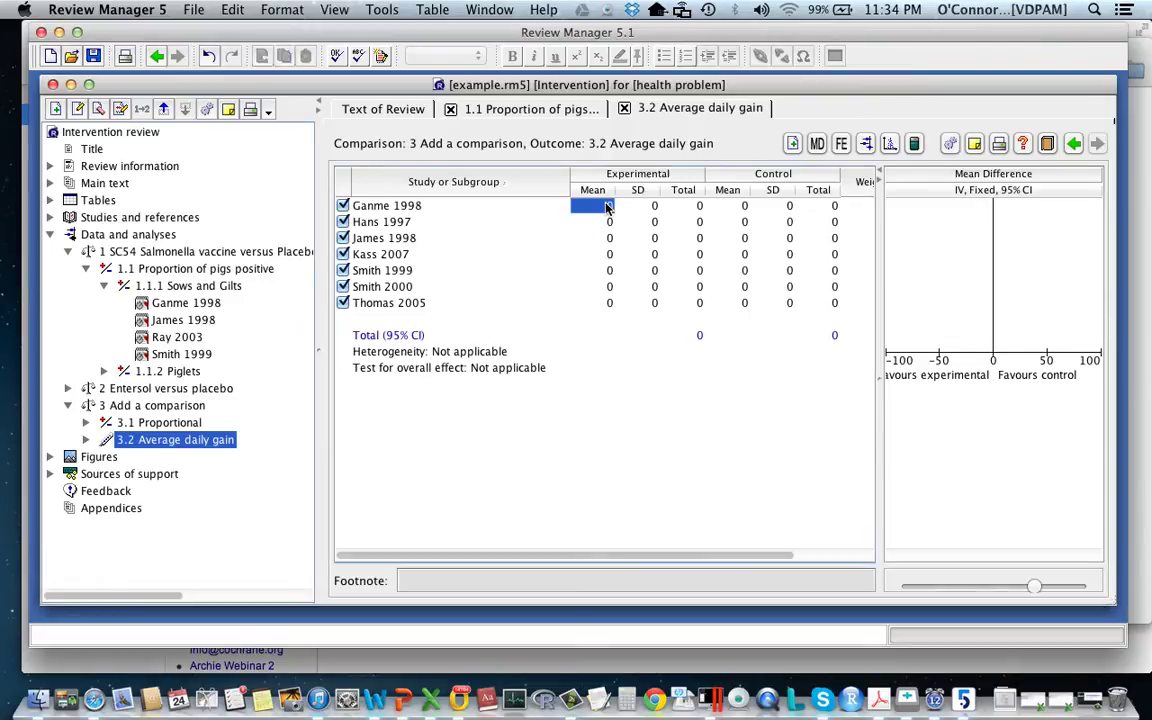
{"action": "left_click", "coordinate": [915, 144]}
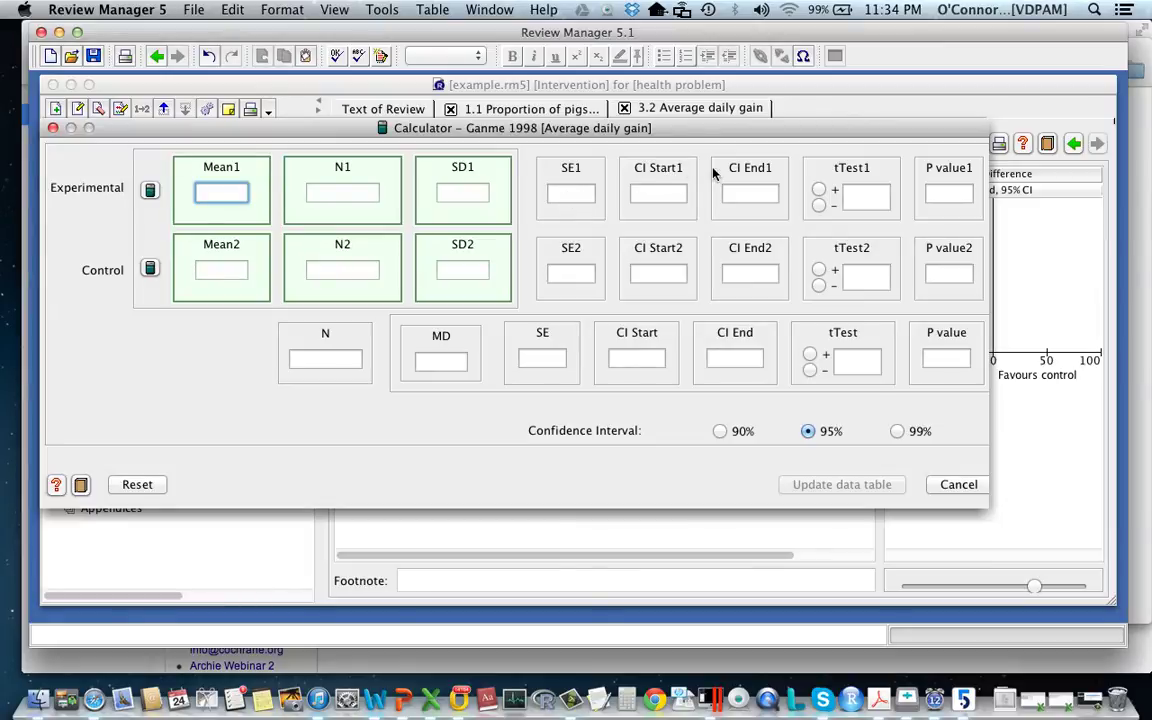
{"action": "left_click", "coordinate": [460, 361]}
{"action": "type", "text": "0"}
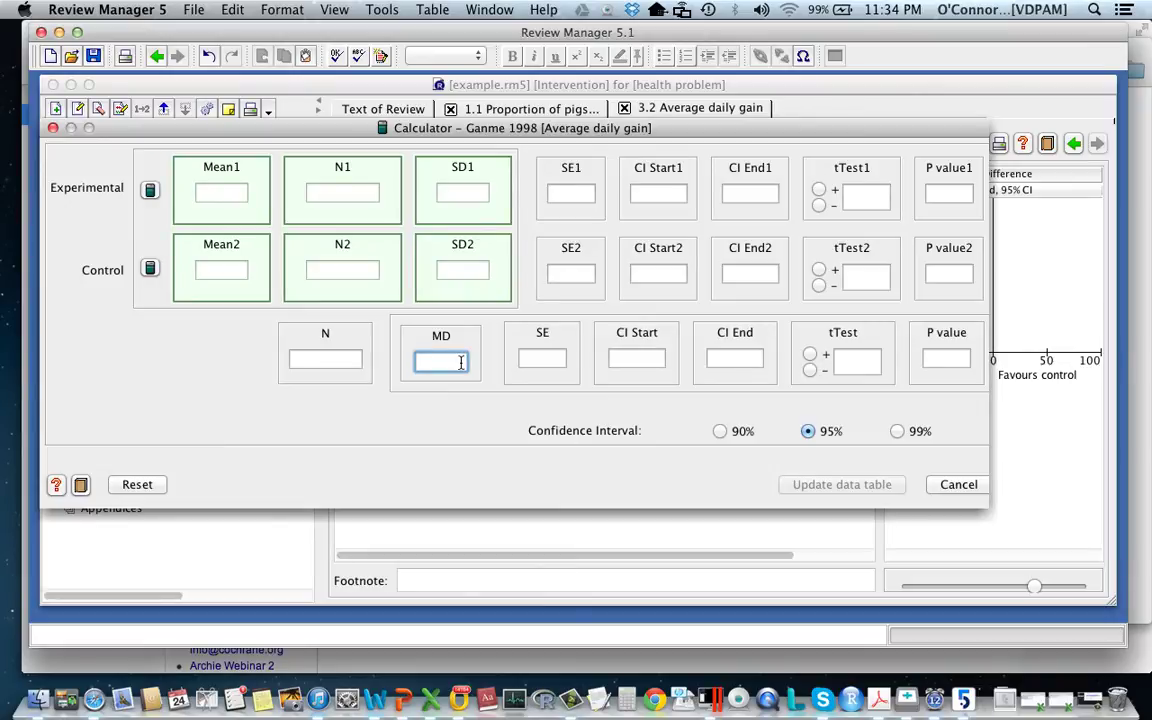
{"action": "type", "text": "40"}
{"action": "left_click", "coordinate": [541, 359]}
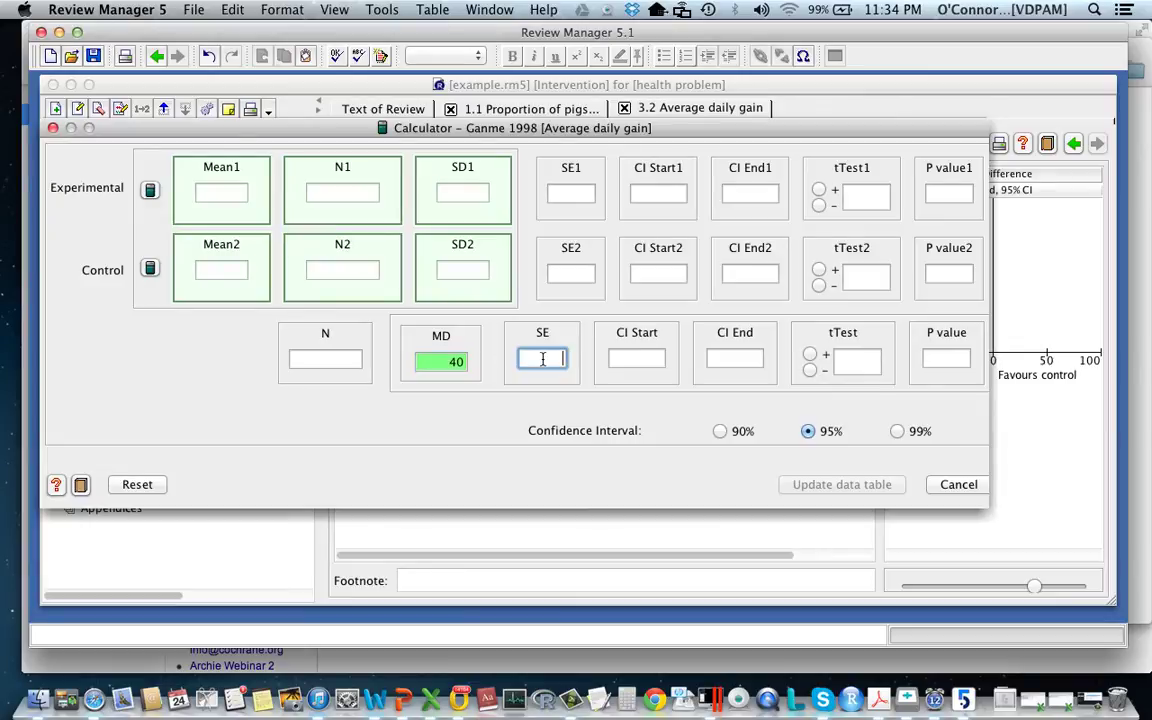
{"action": "left_click", "coordinate": [656, 359]}
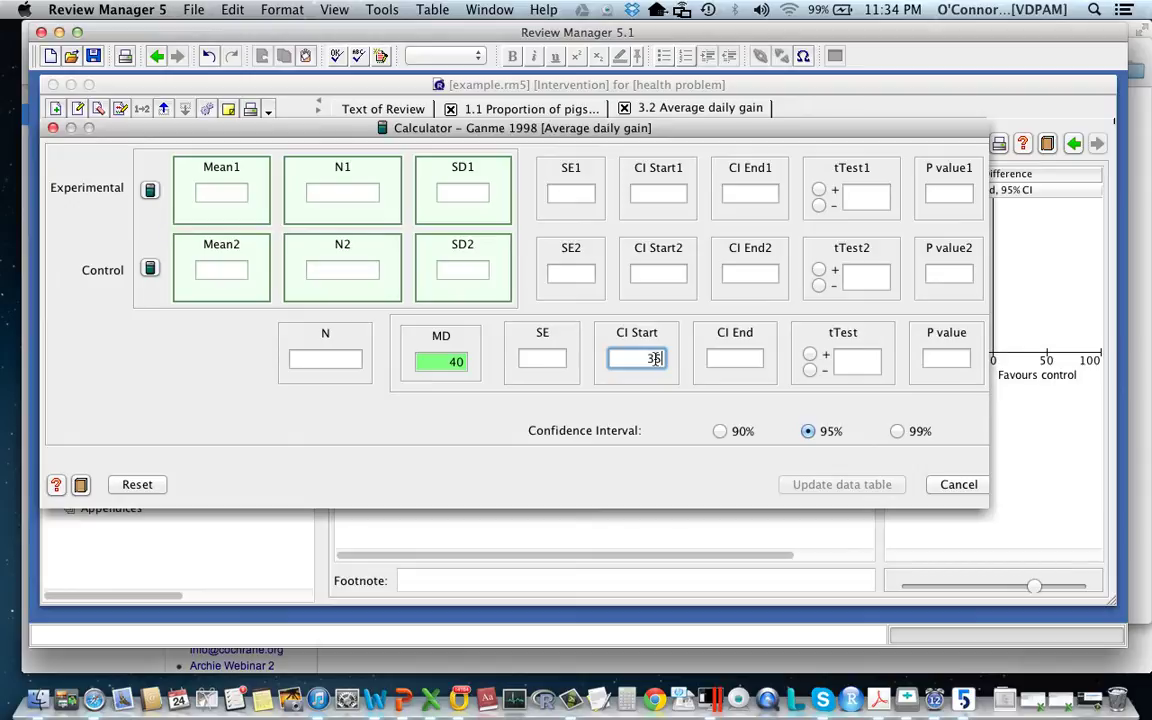
{"action": "type", "text": "35"}
{"action": "key", "text": "BackSpace"}
{"action": "type", "text": "0"}
Step: Set the mean difference's CI end to 50.00 and its P value to 0.04
{"action": "left_click", "coordinate": [748, 362]}
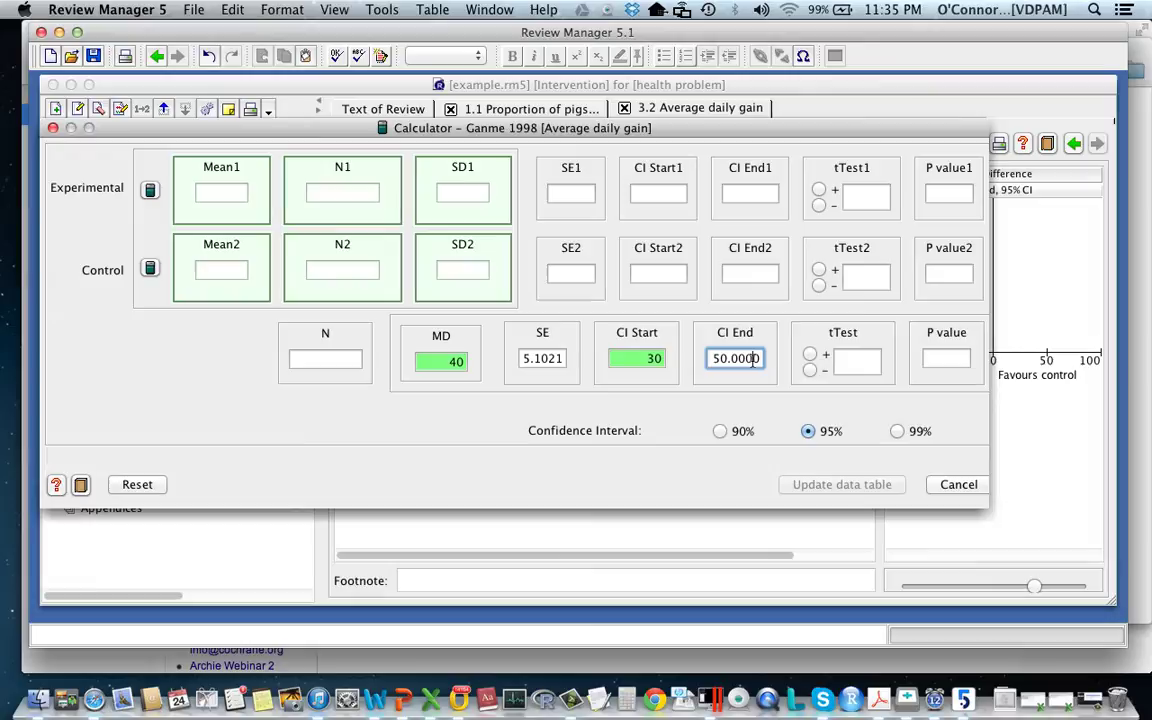
{"action": "type", "text": "5"}
{"action": "key", "text": "BackSpace"}
{"action": "key", "text": "BackSpace"}
{"action": "key", "text": "BackSpace"}
{"action": "left_click", "coordinate": [938, 359]}
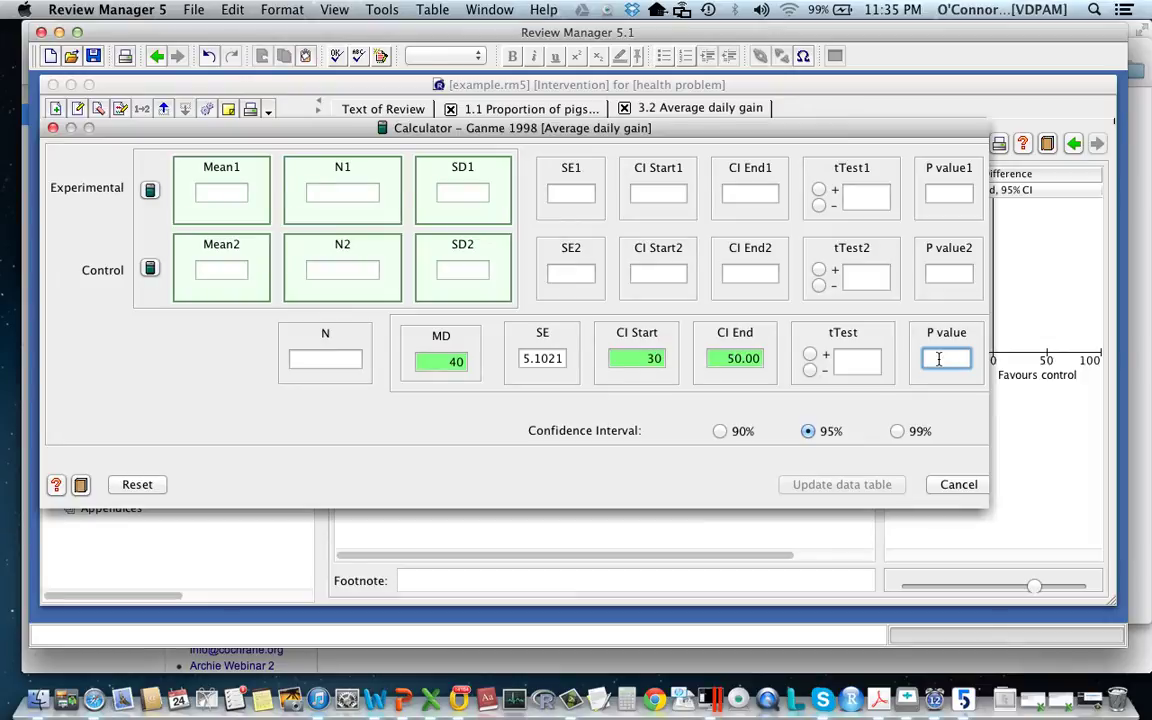
{"action": "type", "text": "0.04"}
{"action": "key", "text": "Return"}
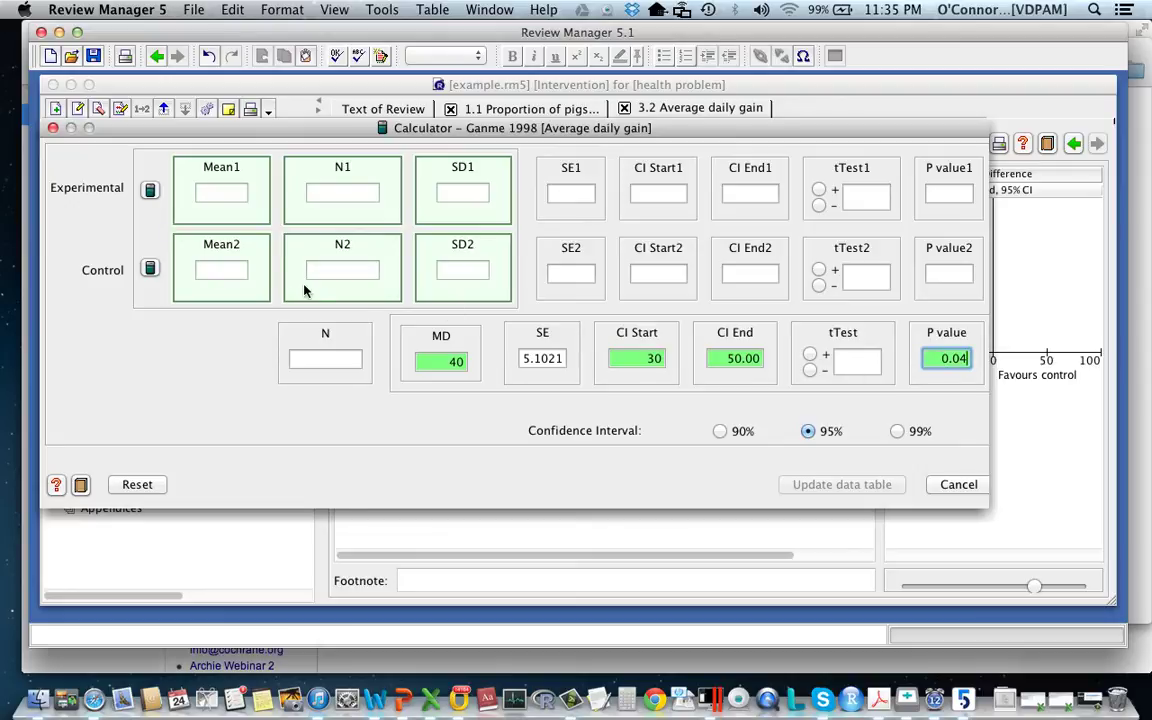
Step: Set N1 and N2 to 200, Mean1 to 650 and Mean2 to 610.000 in the calculator
{"action": "left_click", "coordinate": [342, 193]}
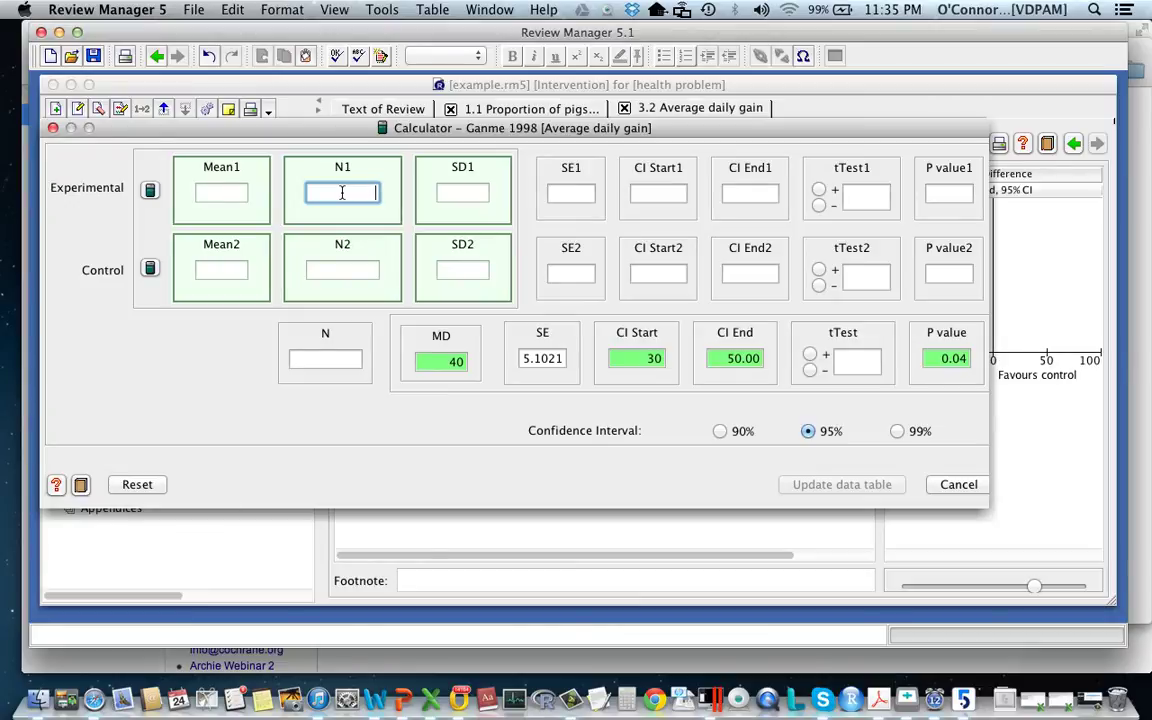
{"action": "type", "text": "200"}
{"action": "left_click", "coordinate": [366, 271]}
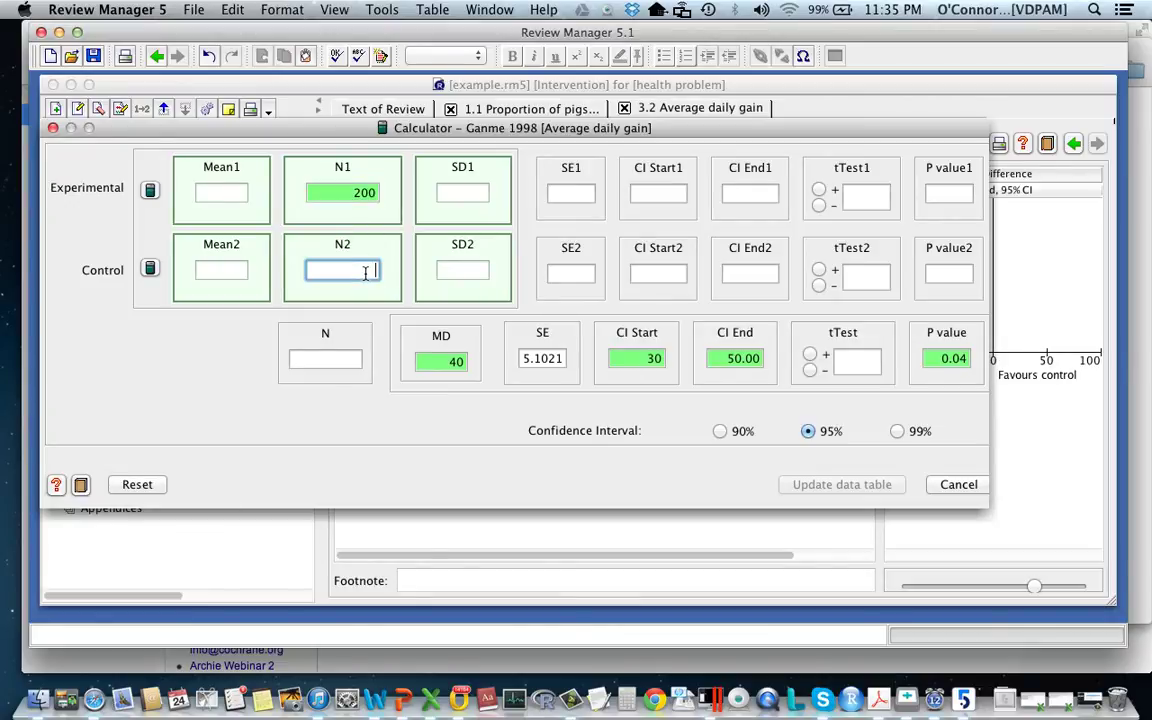
{"action": "type", "text": "200"}
{"action": "left_click", "coordinate": [241, 193]}
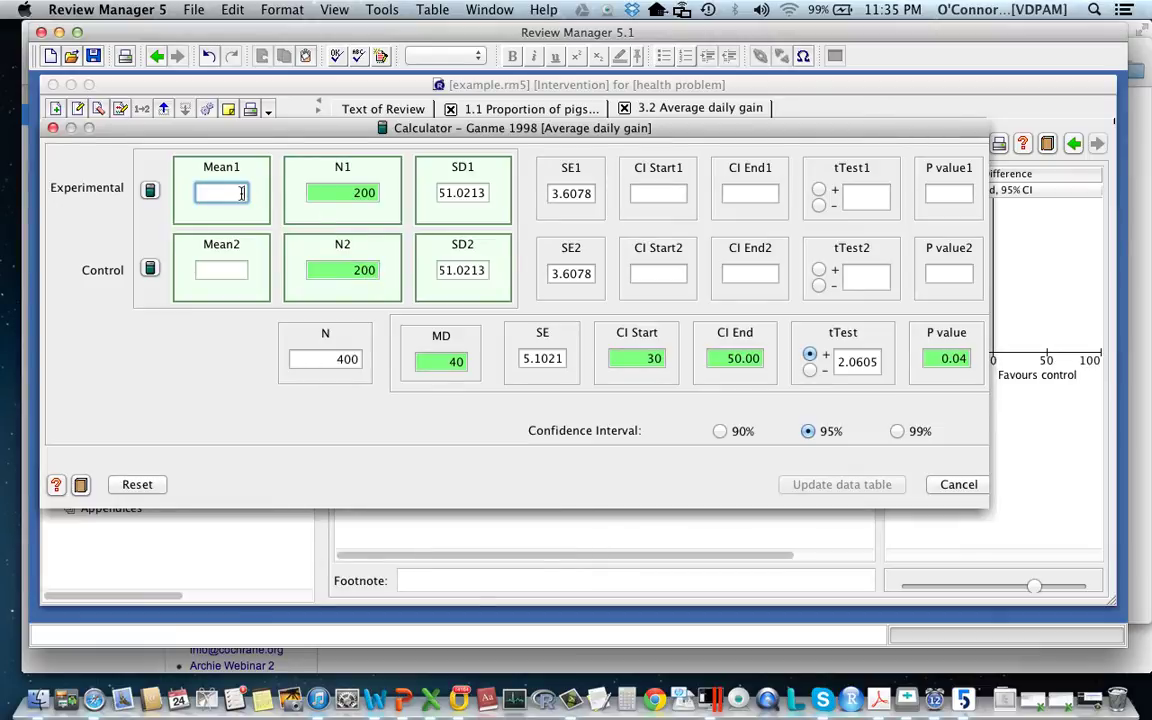
{"action": "type", "text": "650"}
{"action": "key", "text": "Return"}
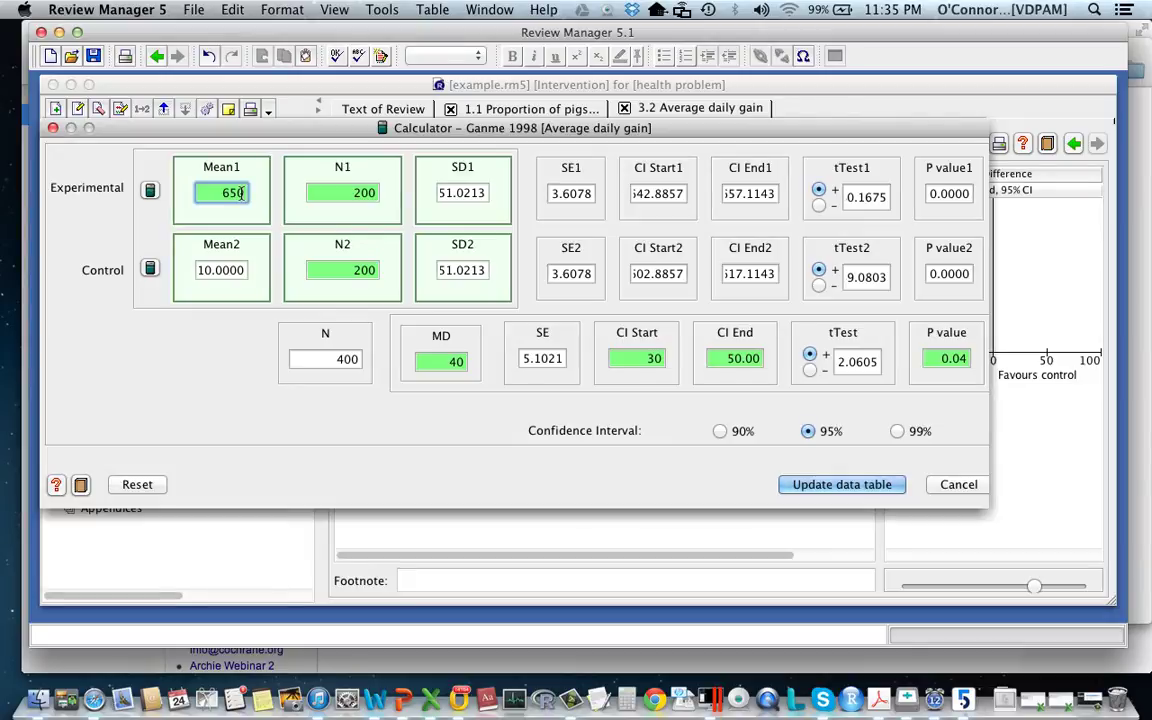
{"action": "left_click", "coordinate": [240, 271]}
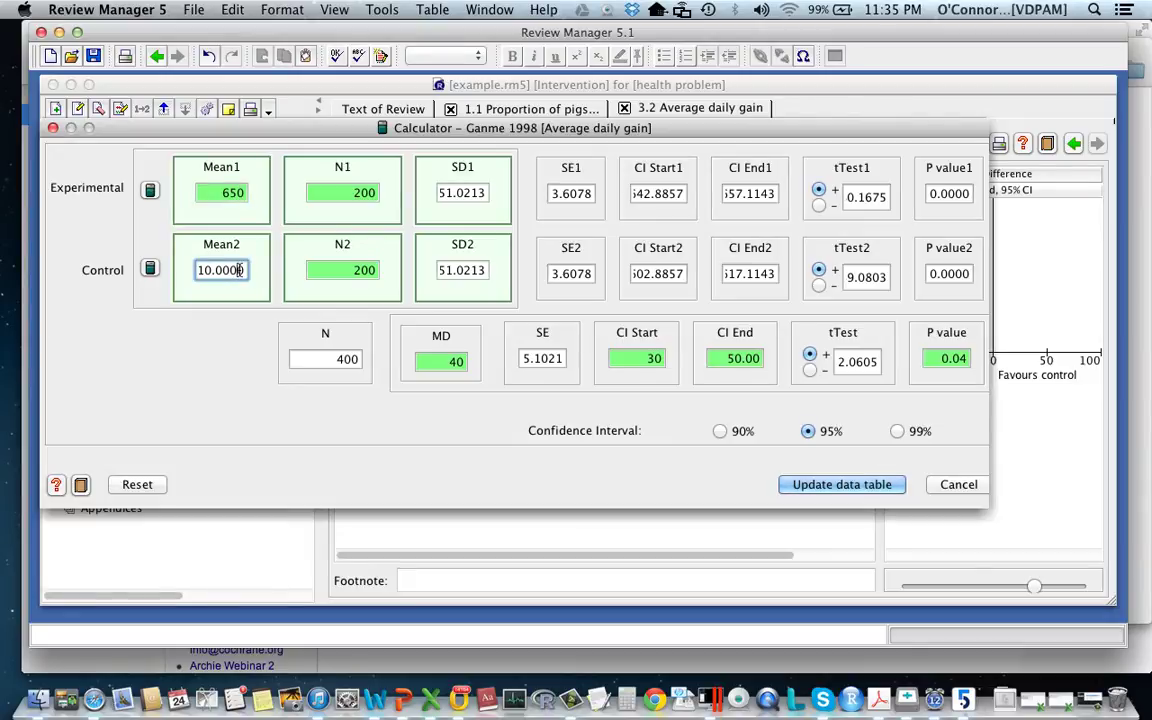
{"action": "type", "text": "6"}
Step: View the several-groups calculation for the experimental arm, dismiss it, and update the data table with Ganme 1998's calculator values
{"action": "left_click", "coordinate": [150, 193]}
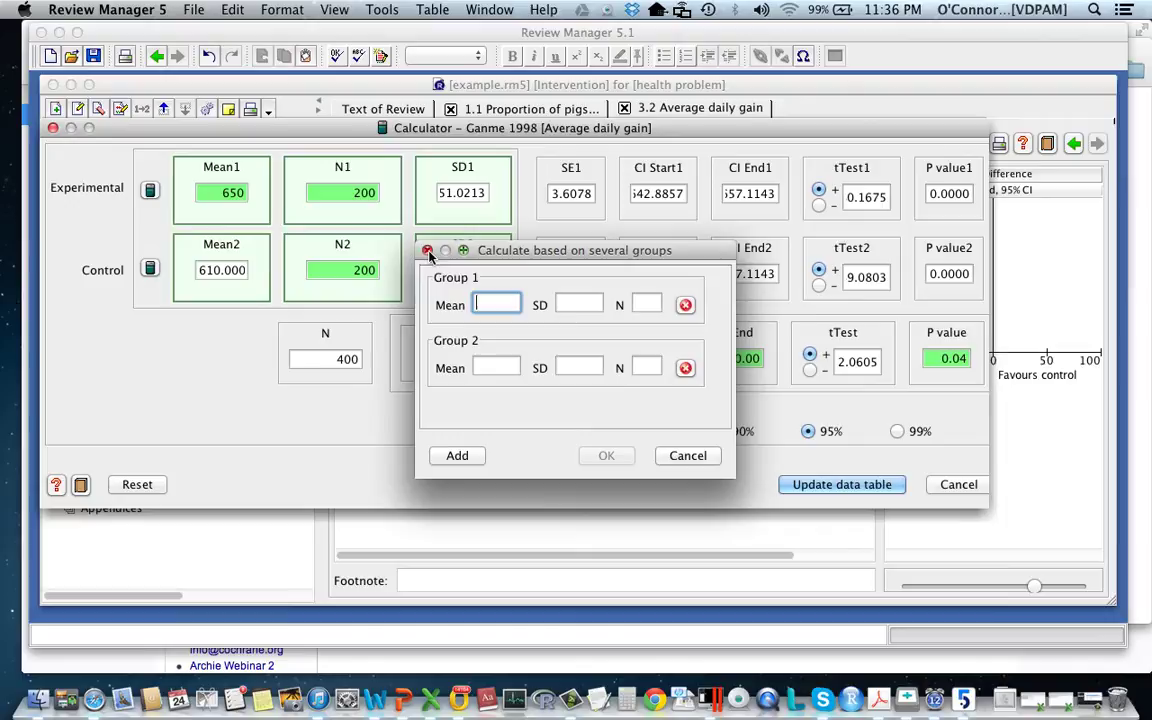
{"action": "left_click", "coordinate": [428, 251]}
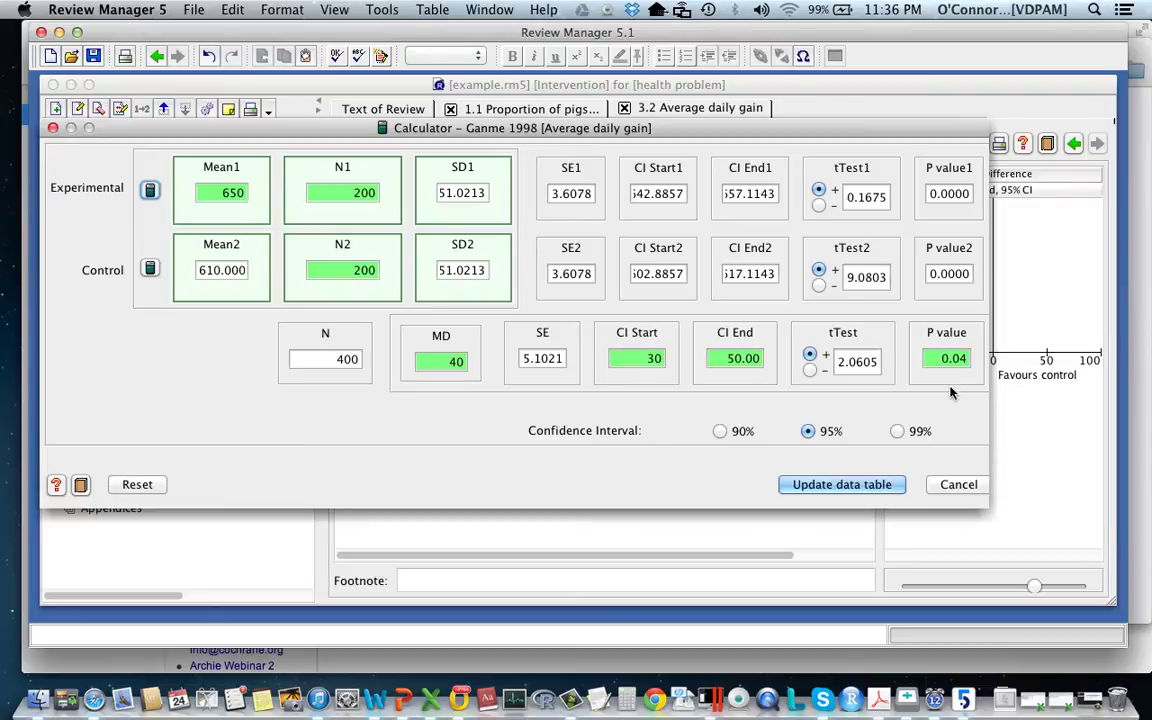
{"action": "left_click", "coordinate": [877, 486]}
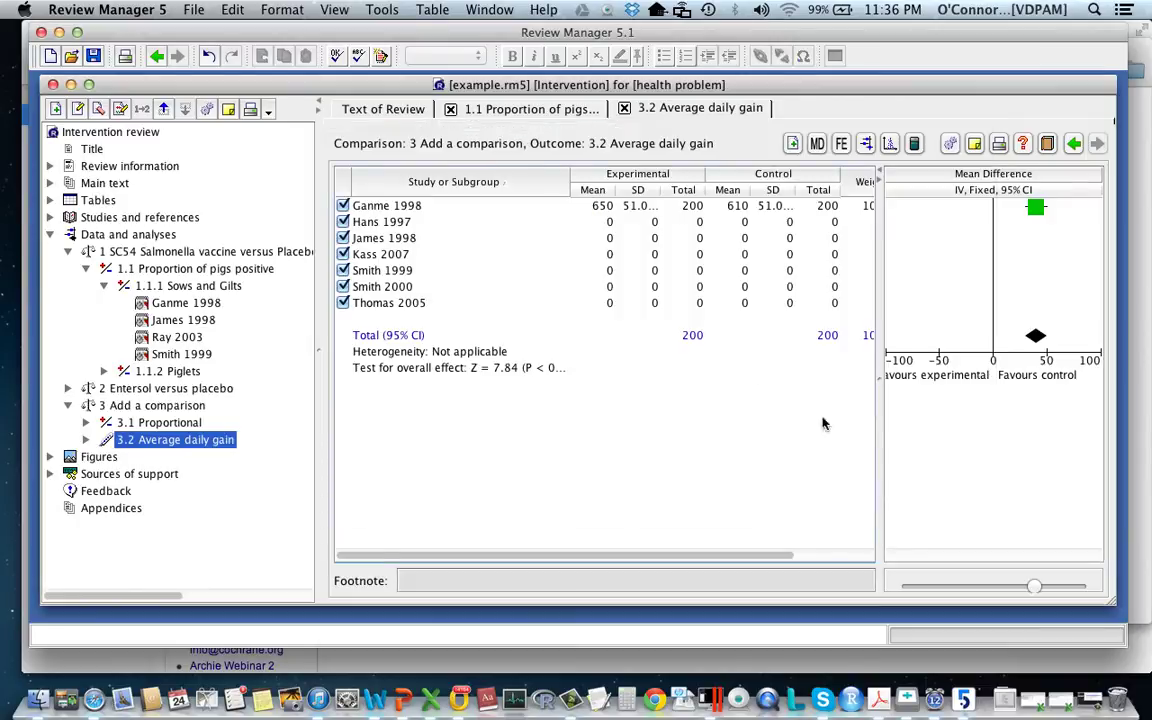
Step: Open the calculator for the Hans 1997 study in outcome 3.2 Average daily gain
{"action": "left_click", "coordinate": [603, 221]}
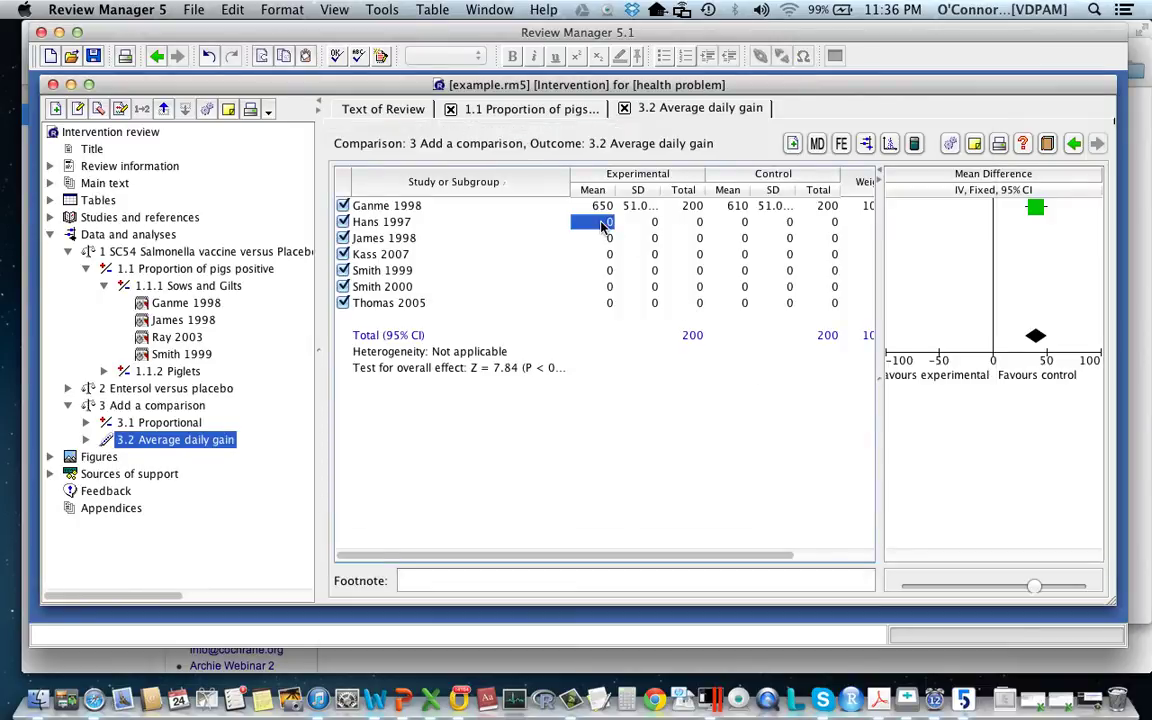
{"action": "left_click", "coordinate": [914, 144]}
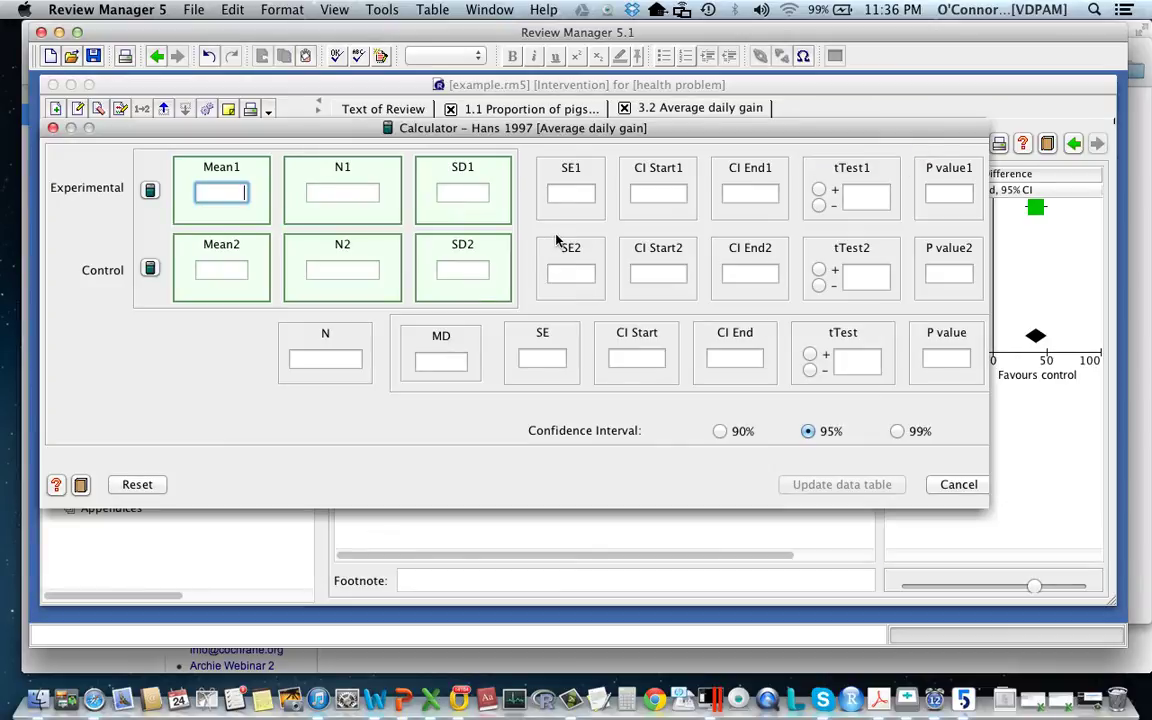
{"action": "left_click", "coordinate": [568, 194]}
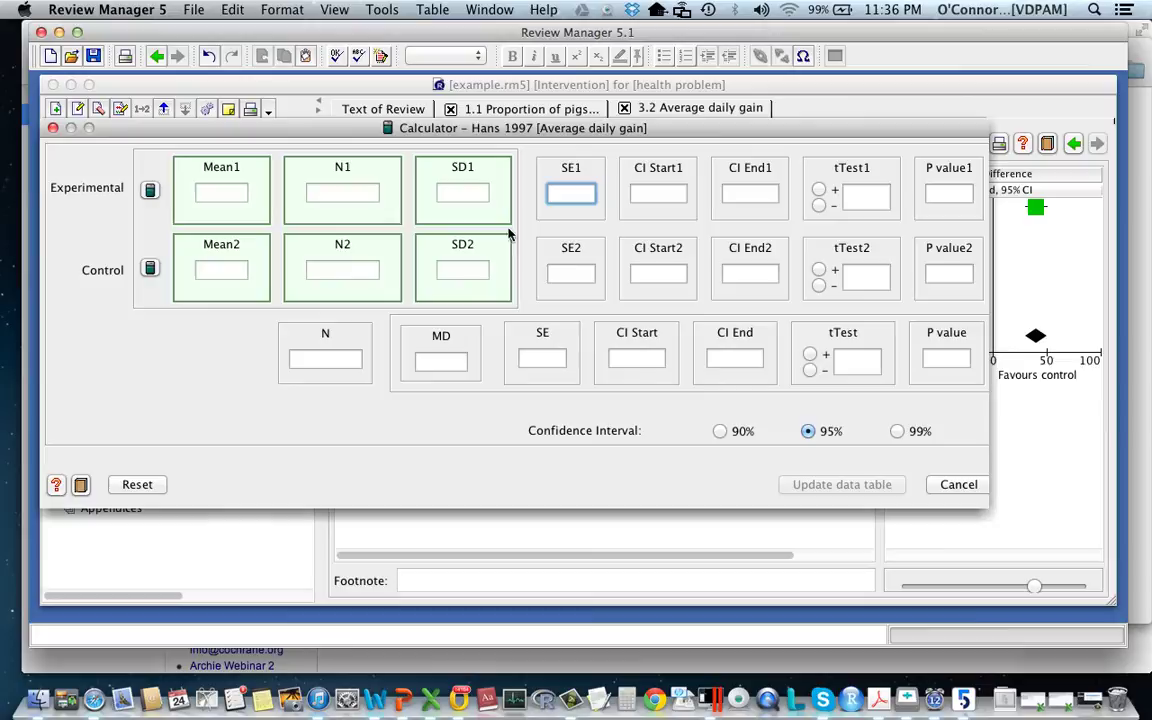
Step: Try a mean difference of 35, an SE of 5 and a total N of 300 in the Hans 1997 calculator
{"action": "left_click", "coordinate": [456, 363]}
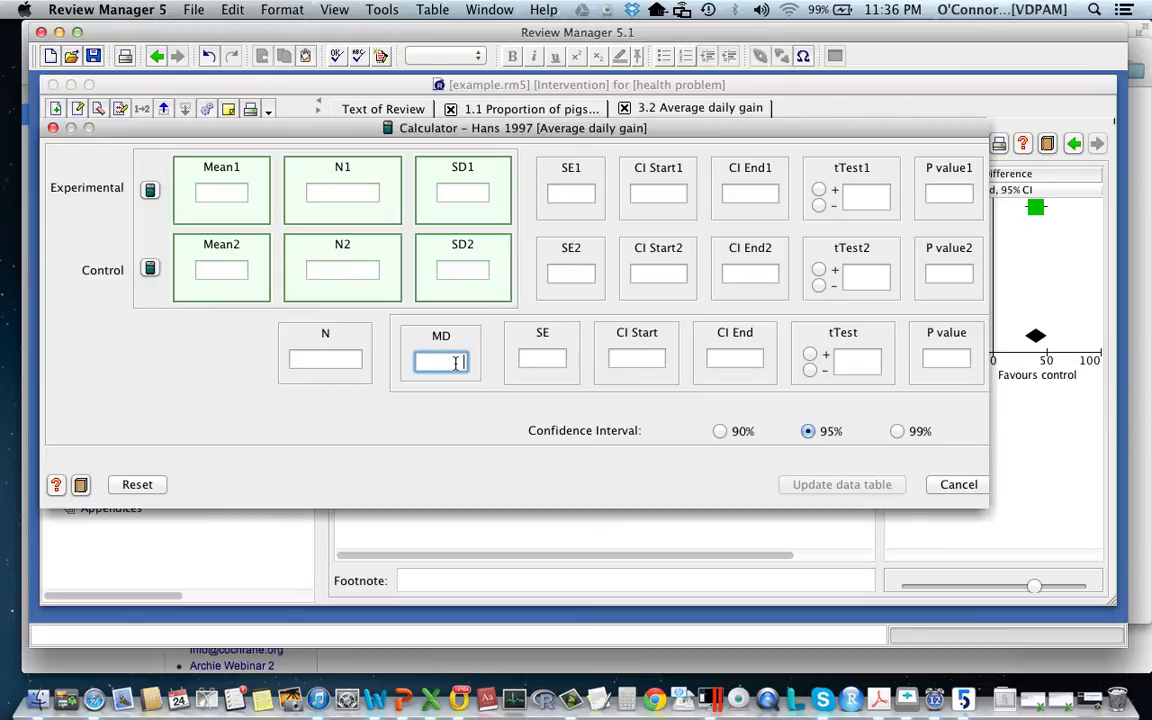
{"action": "type", "text": "35"}
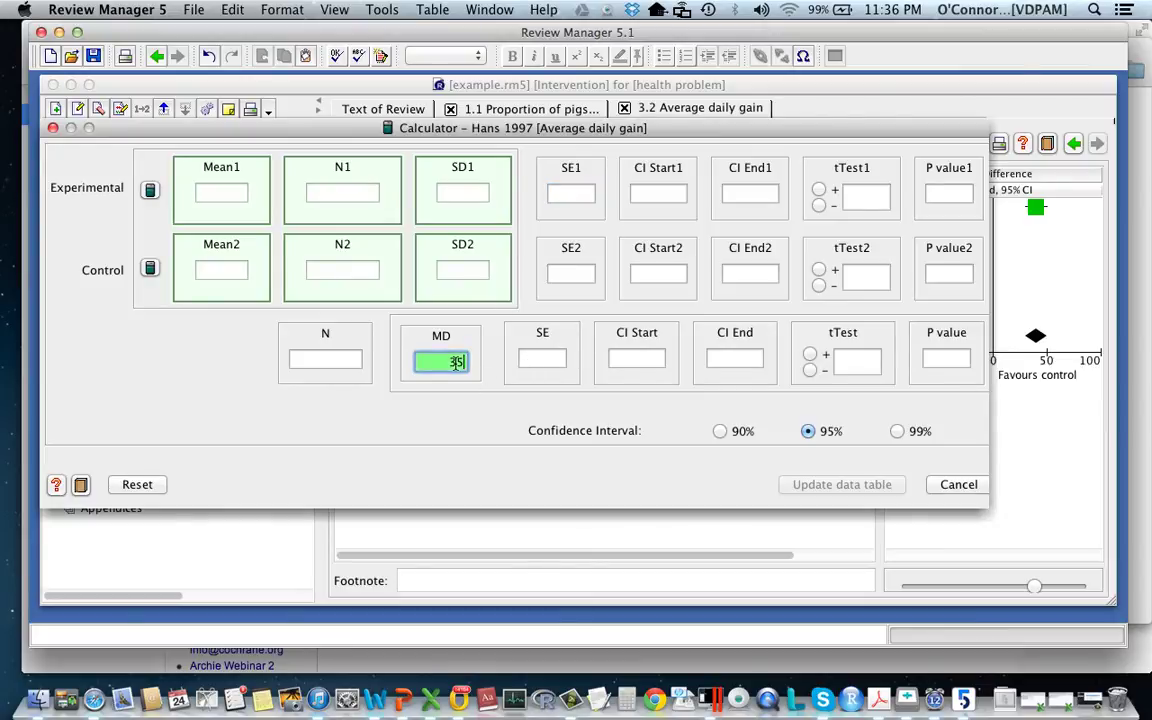
{"action": "left_click", "coordinate": [558, 360]}
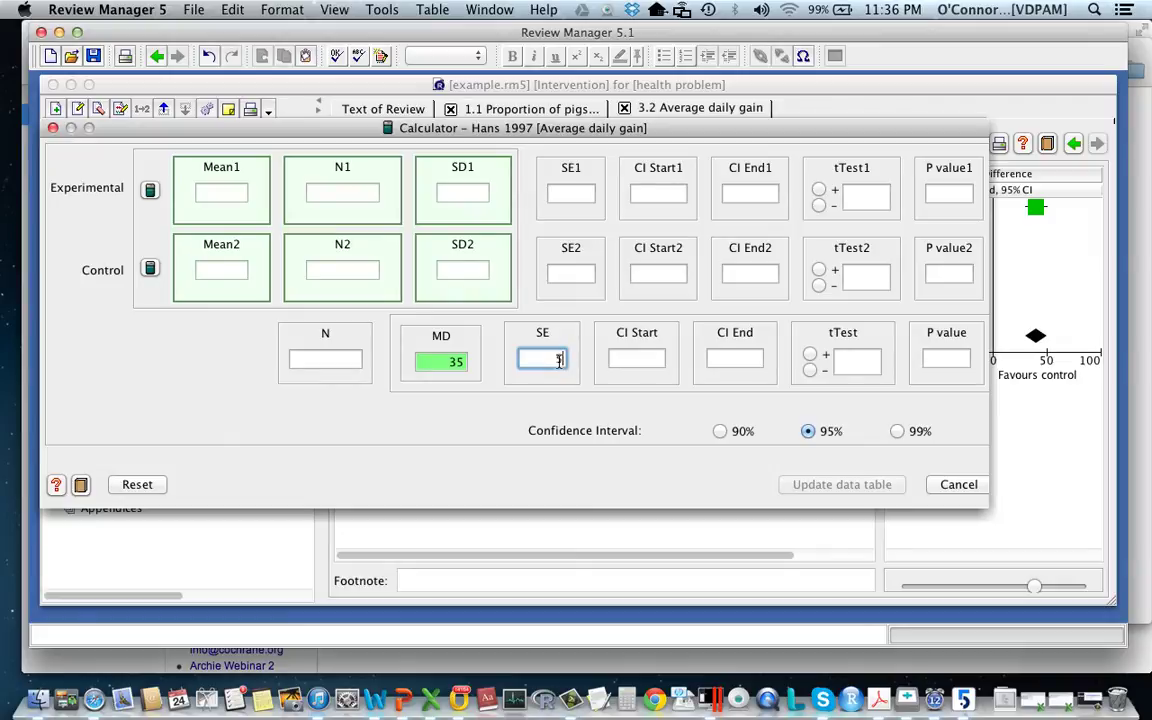
{"action": "type", "text": "5"}
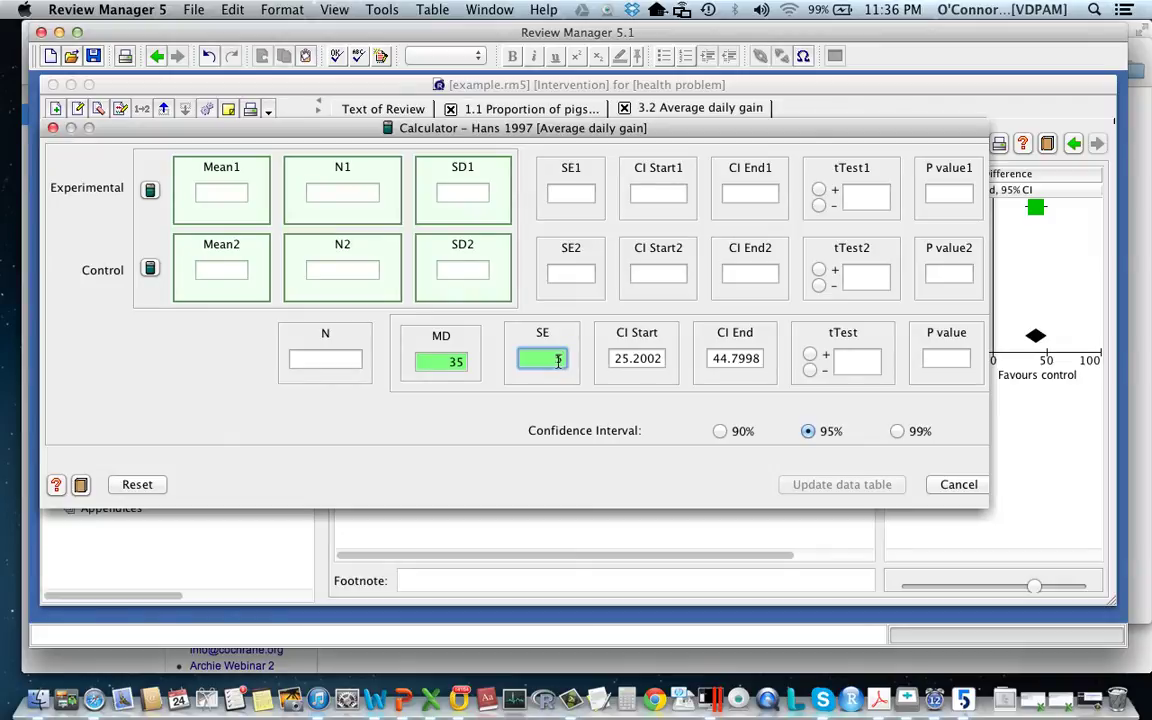
{"action": "left_click", "coordinate": [355, 359]}
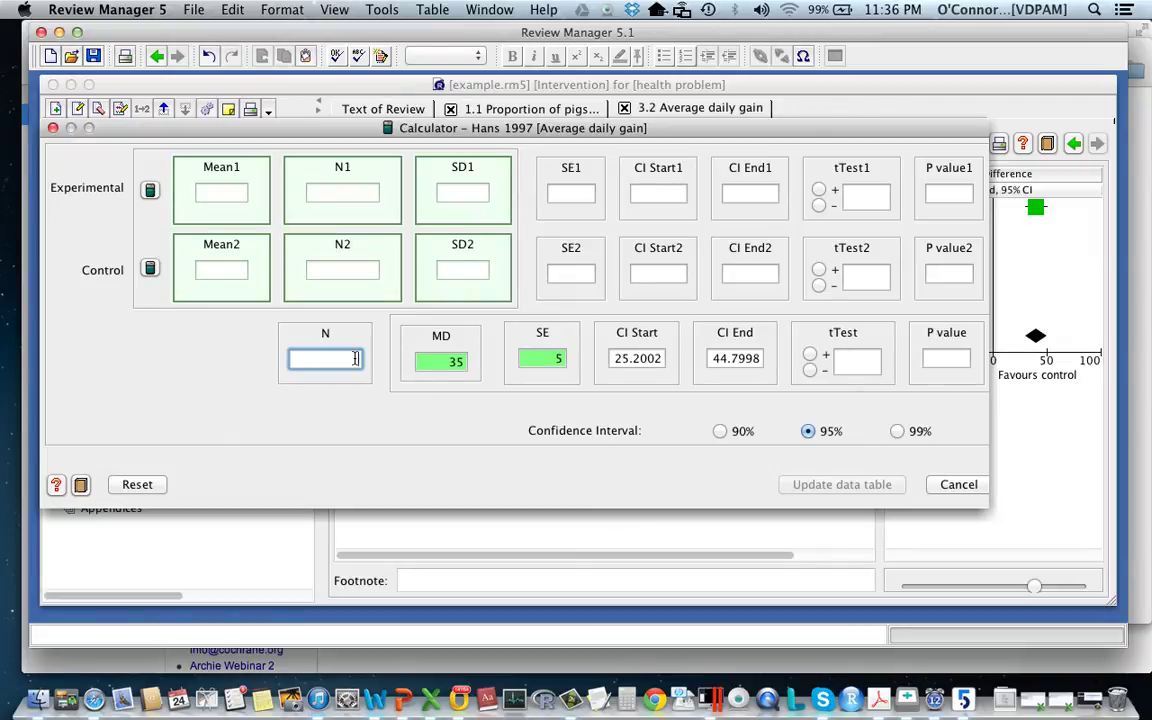
{"action": "type", "text": "300"}
Step: Set both group sizes, N1 and N2, to 150 in the Hans 1997 calculator
{"action": "left_click", "coordinate": [478, 193]}
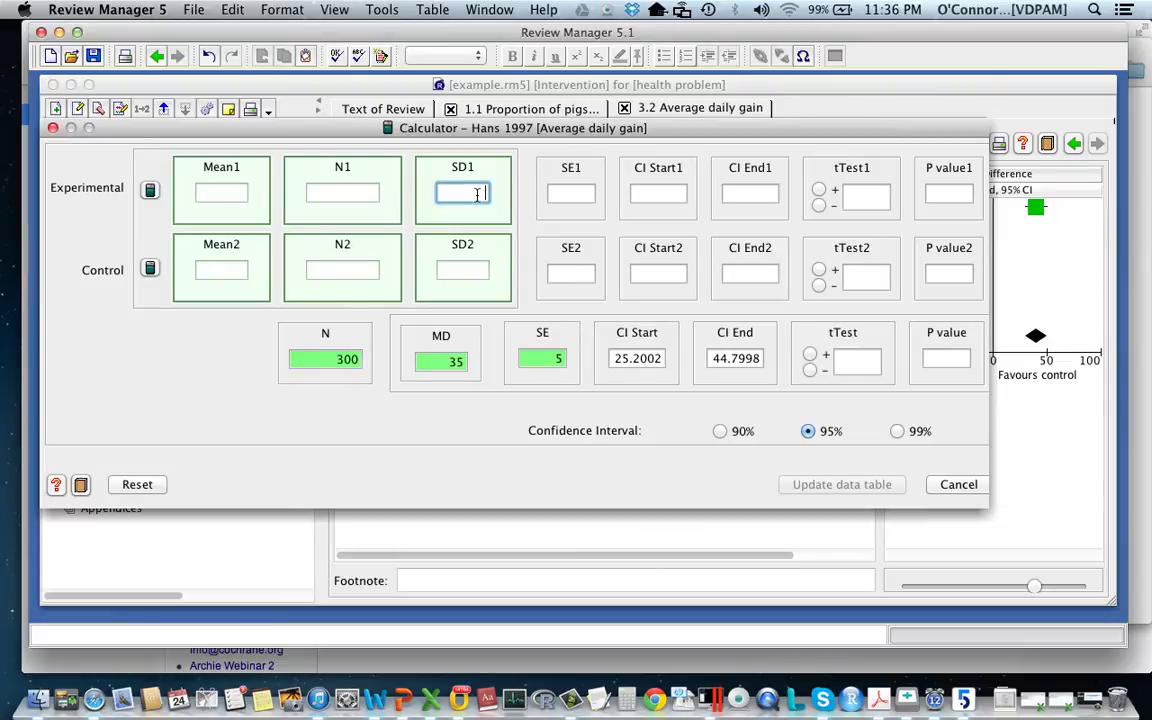
{"action": "left_click", "coordinate": [365, 197]}
{"action": "type", "text": "1"}
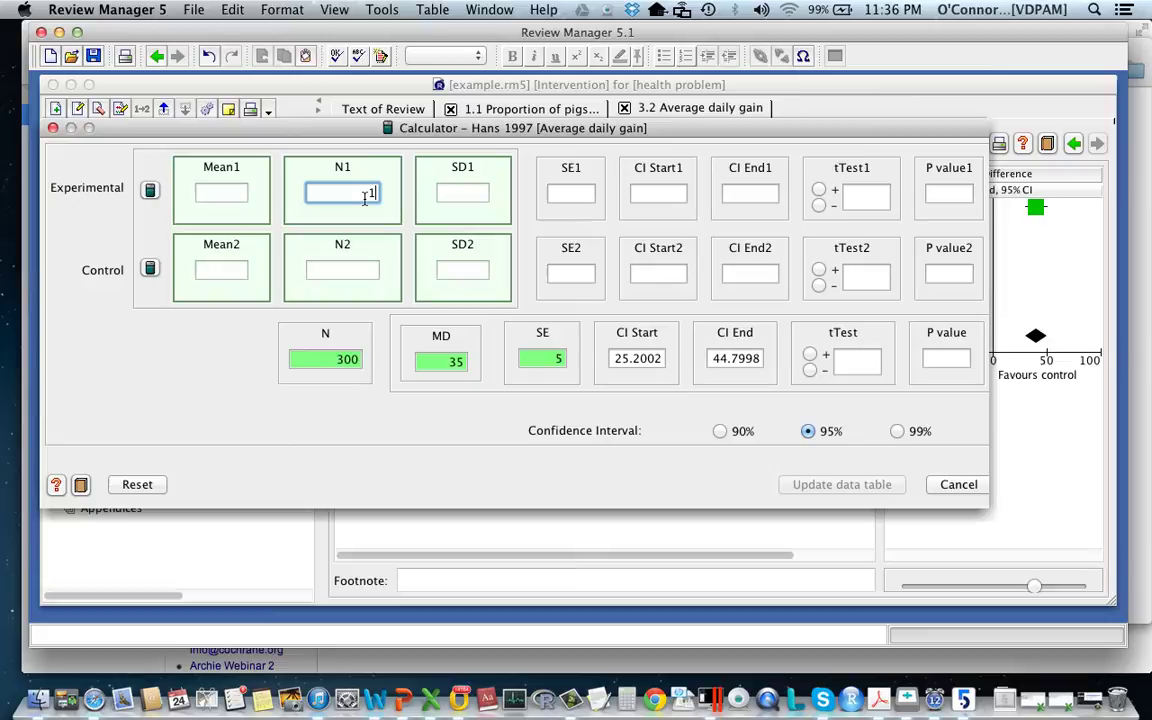
{"action": "type", "text": "50"}
{"action": "left_click", "coordinate": [369, 271]}
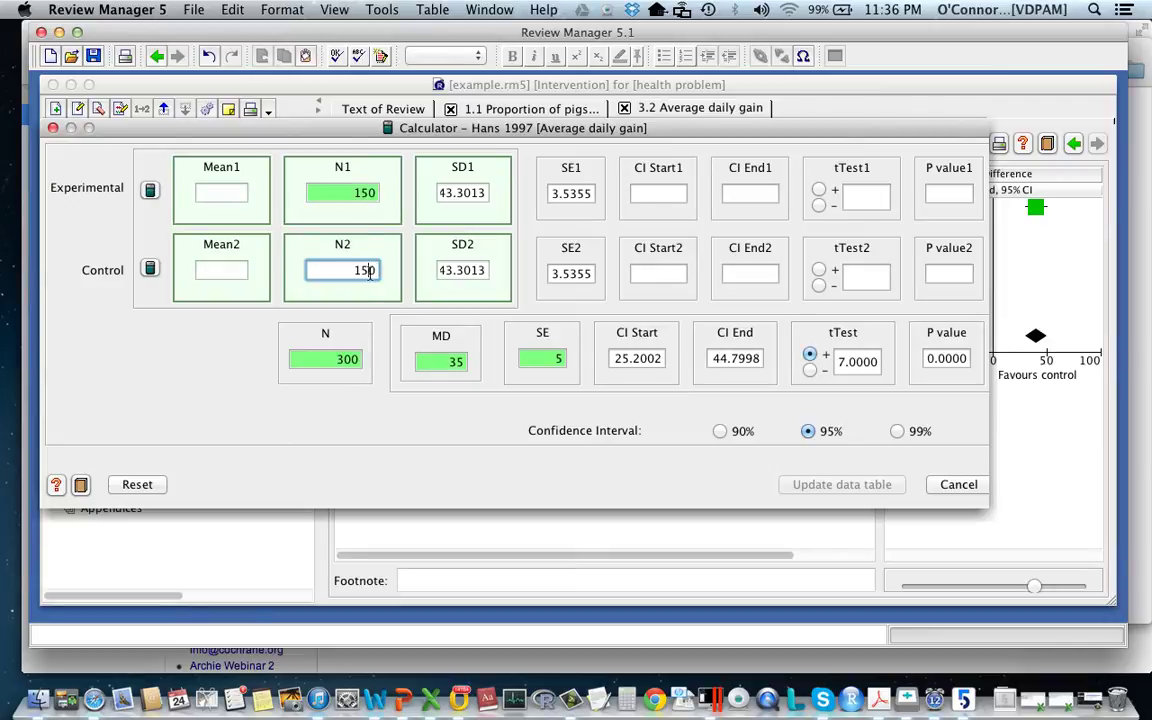
{"action": "type", "text": "150"}
{"action": "key", "text": "BackSpace"}
{"action": "key", "text": "BackSpace"}
{"action": "key", "text": "BackSpace"}
{"action": "type", "text": "0"}
{"action": "key", "text": "BackSpace"}
{"action": "key", "text": "BackSpace"}
{"action": "type", "text": "0"}
{"action": "key", "text": "Return"}
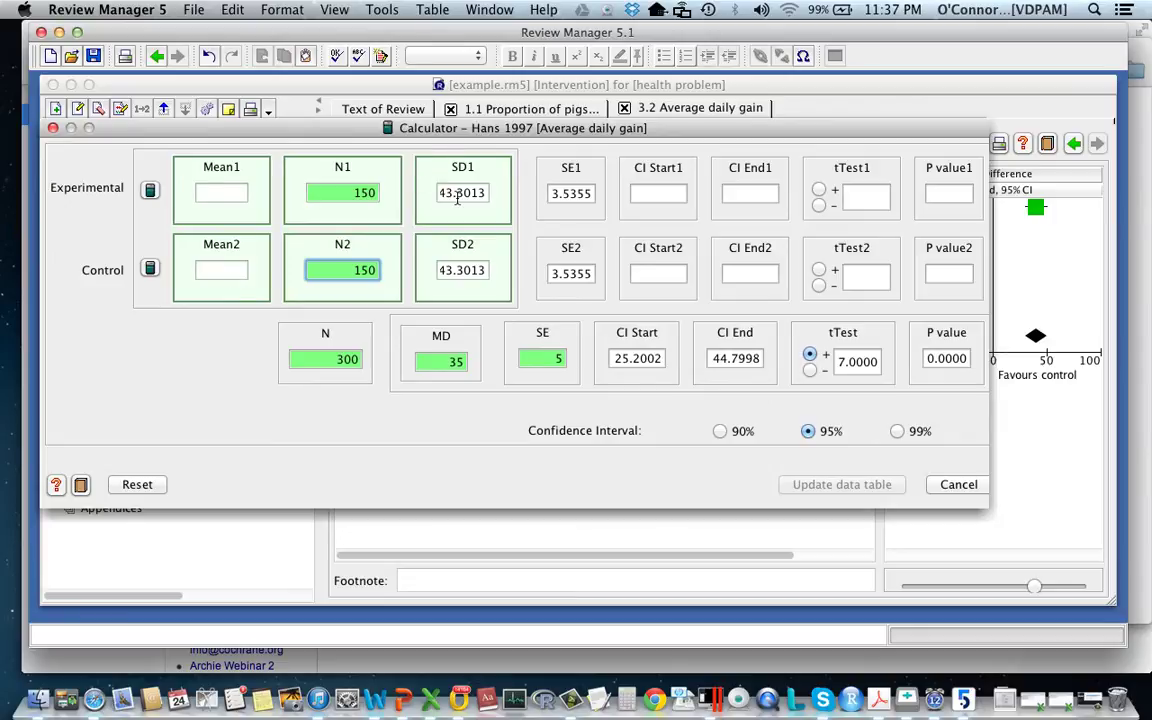
Step: Clear the entered mean difference, its SE and the total N from the Hans 1997 calculator
{"action": "left_click", "coordinate": [443, 366]}
{"action": "key", "text": "BackSpace"}
{"action": "key", "text": "BackSpace"}
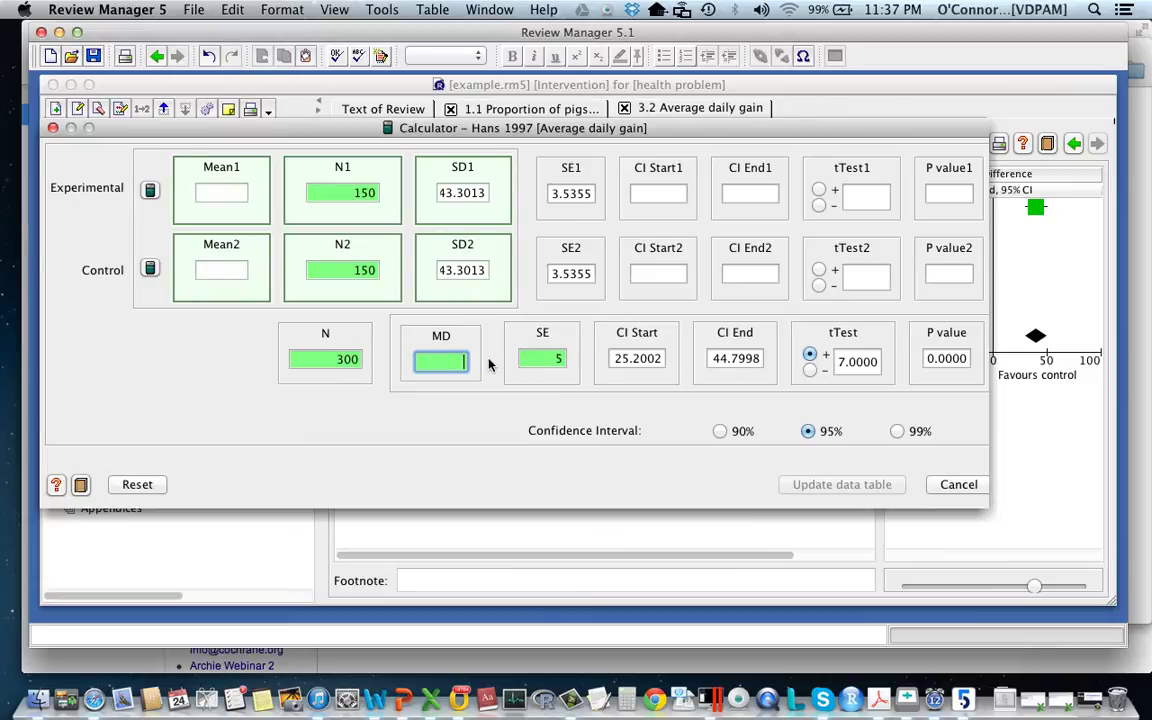
{"action": "left_click", "coordinate": [558, 361]}
{"action": "key", "text": "BackSpace"}
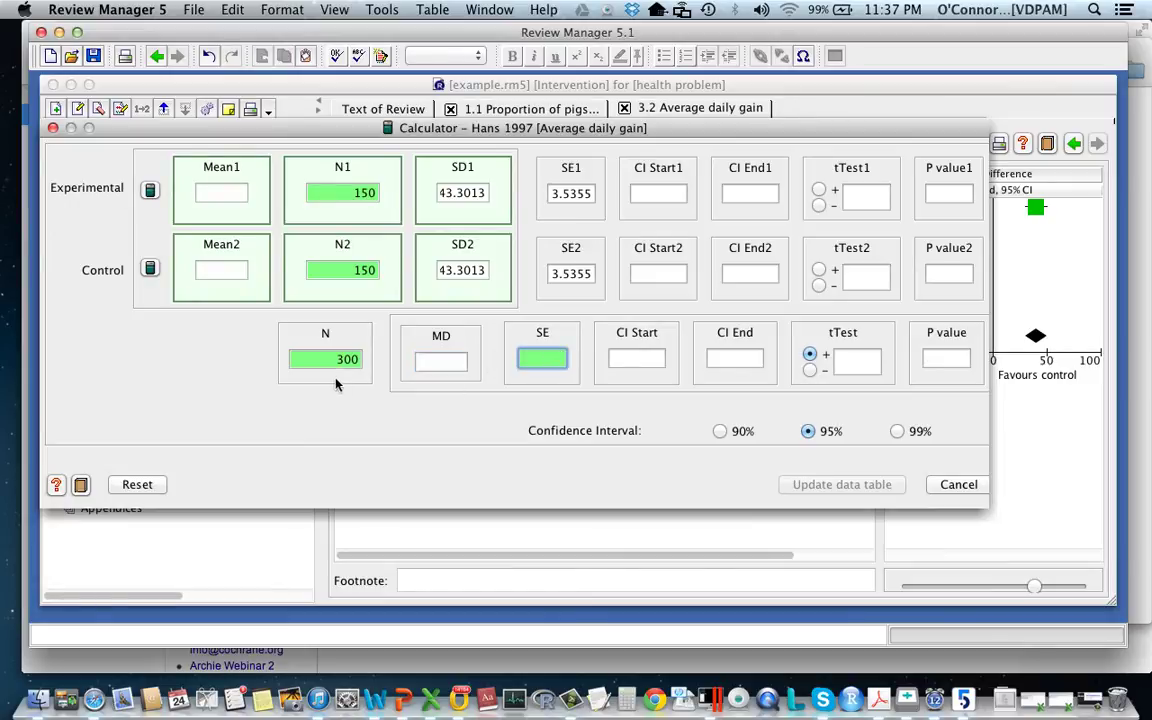
{"action": "left_click", "coordinate": [358, 359]}
{"action": "key", "text": "BackSpace"}
{"action": "key", "text": "BackSpace"}
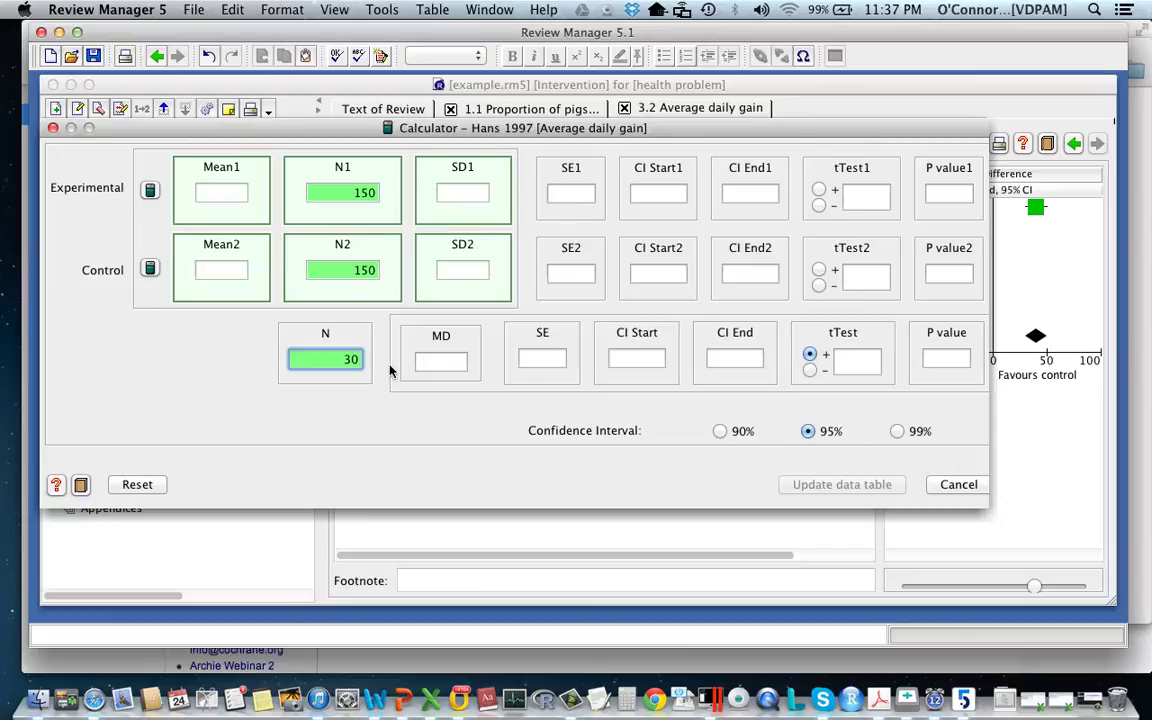
{"action": "key", "text": "Tab"}
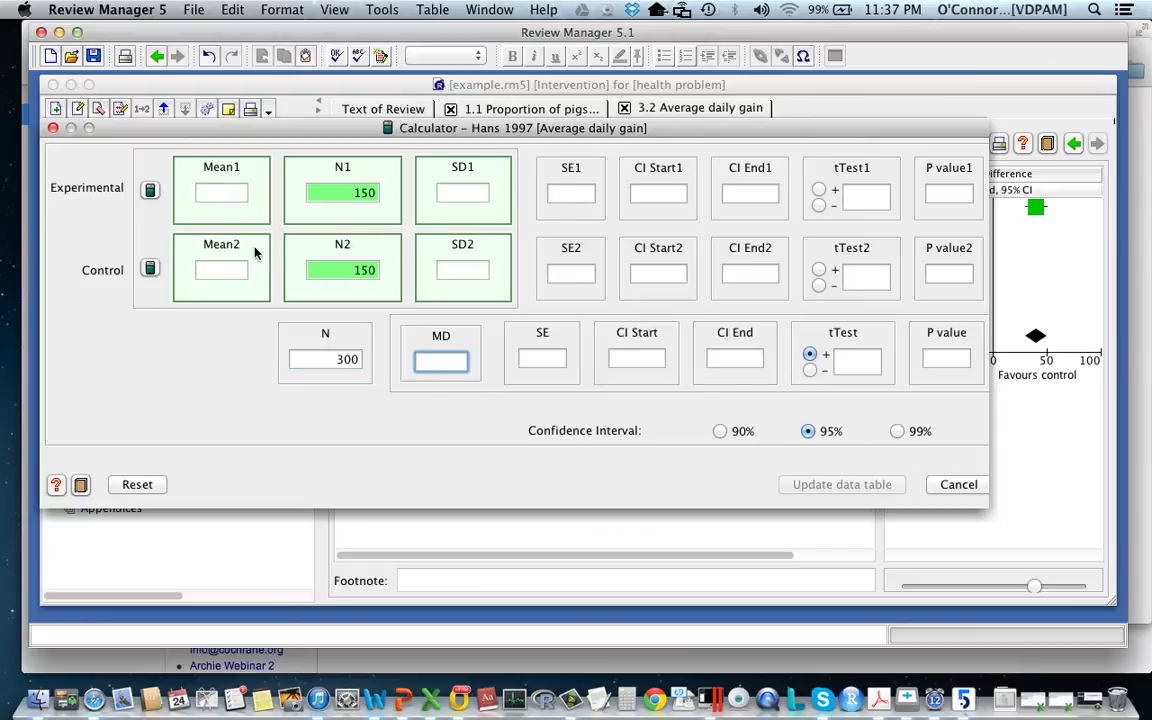
Step: Set Mean1 to 650 and Mean2 to 620 in the Hans 1997 calculator
{"action": "left_click", "coordinate": [231, 195]}
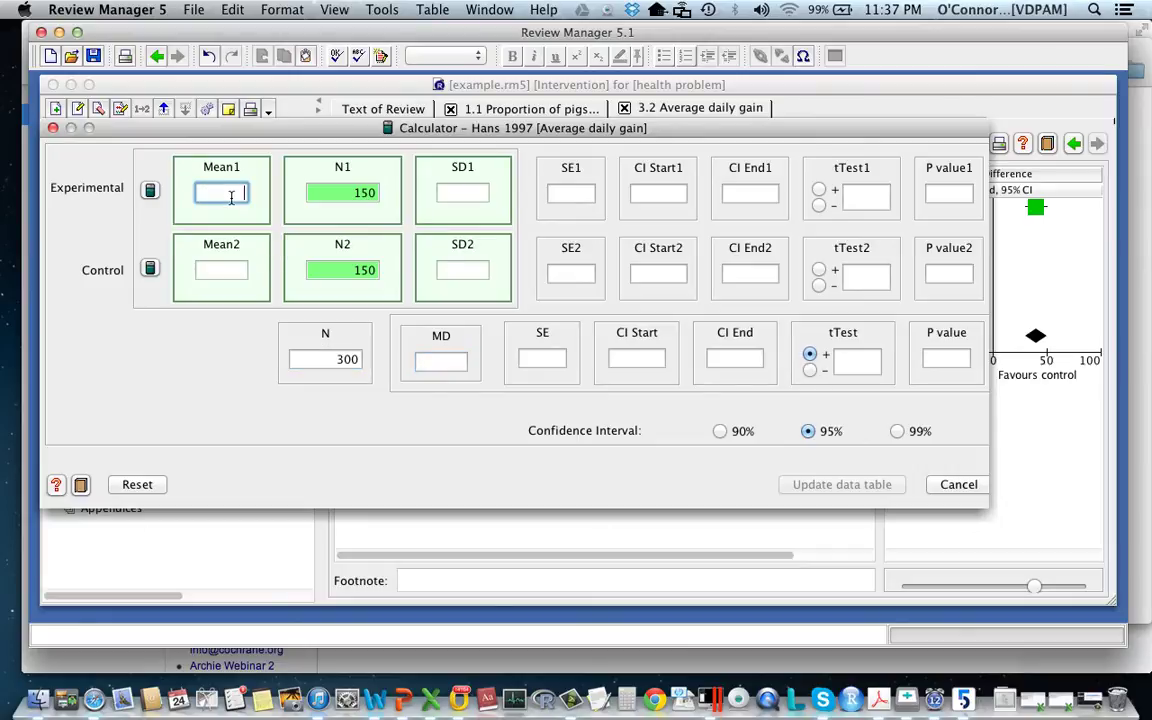
{"action": "type", "text": "650"}
{"action": "left_click", "coordinate": [243, 271]}
{"action": "type", "text": "6"}
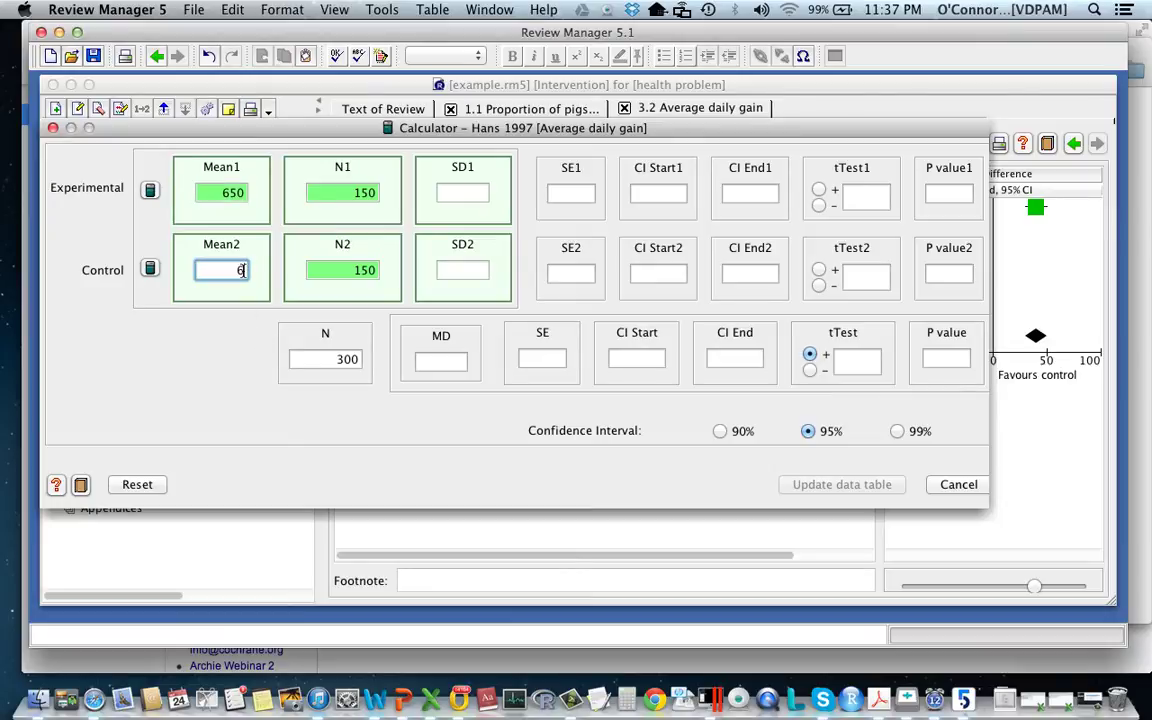
{"action": "type", "text": "20"}
Step: Set CI Start1 to 620 and CI Start2 to 615, and update the data table with the Hans 1997 values
{"action": "left_click", "coordinate": [647, 193]}
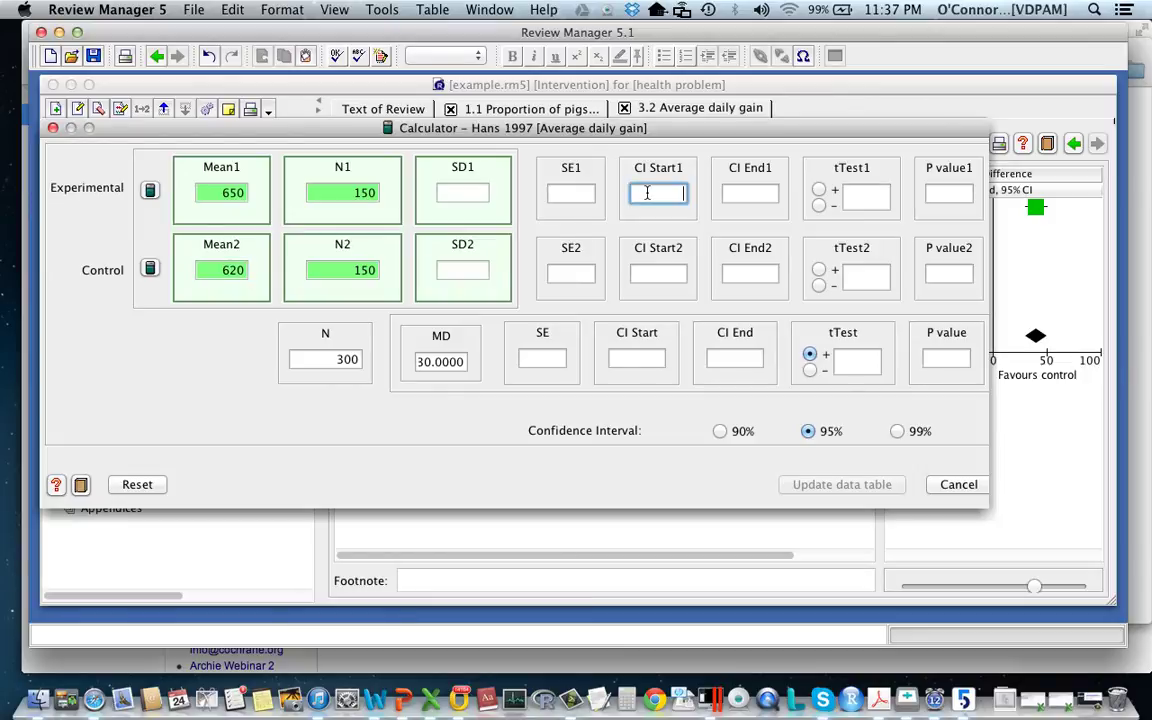
{"action": "type", "text": "620"}
{"action": "left_click", "coordinate": [739, 197]}
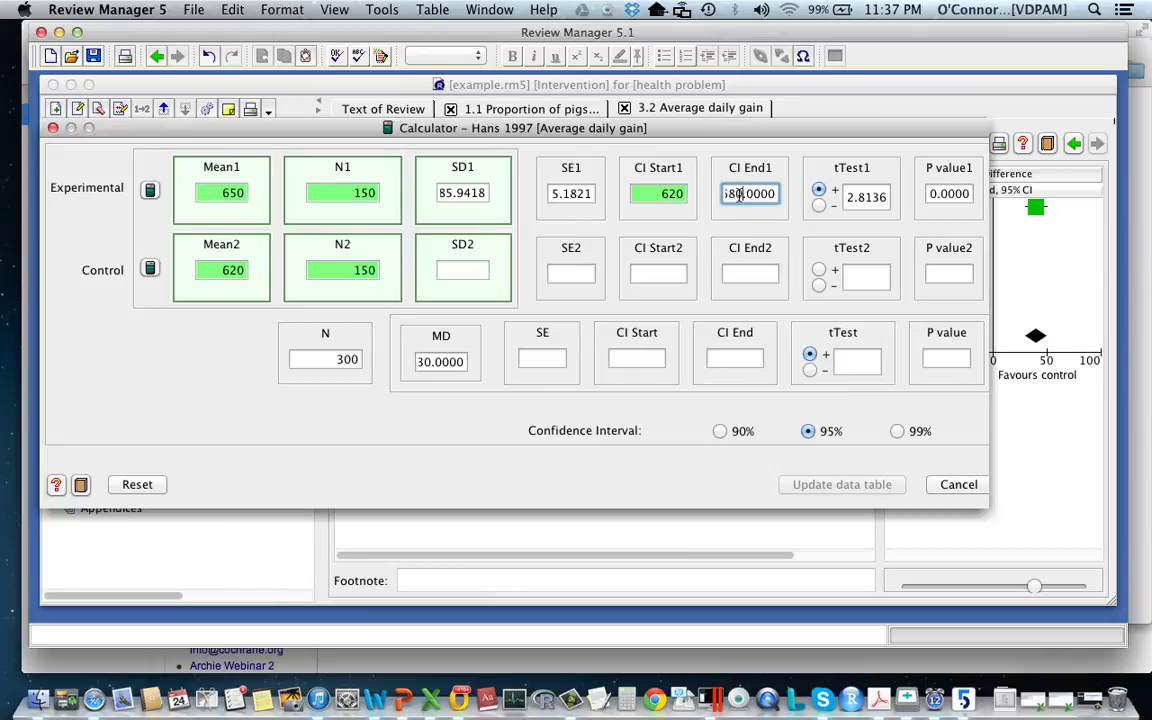
{"action": "left_click", "coordinate": [675, 274]}
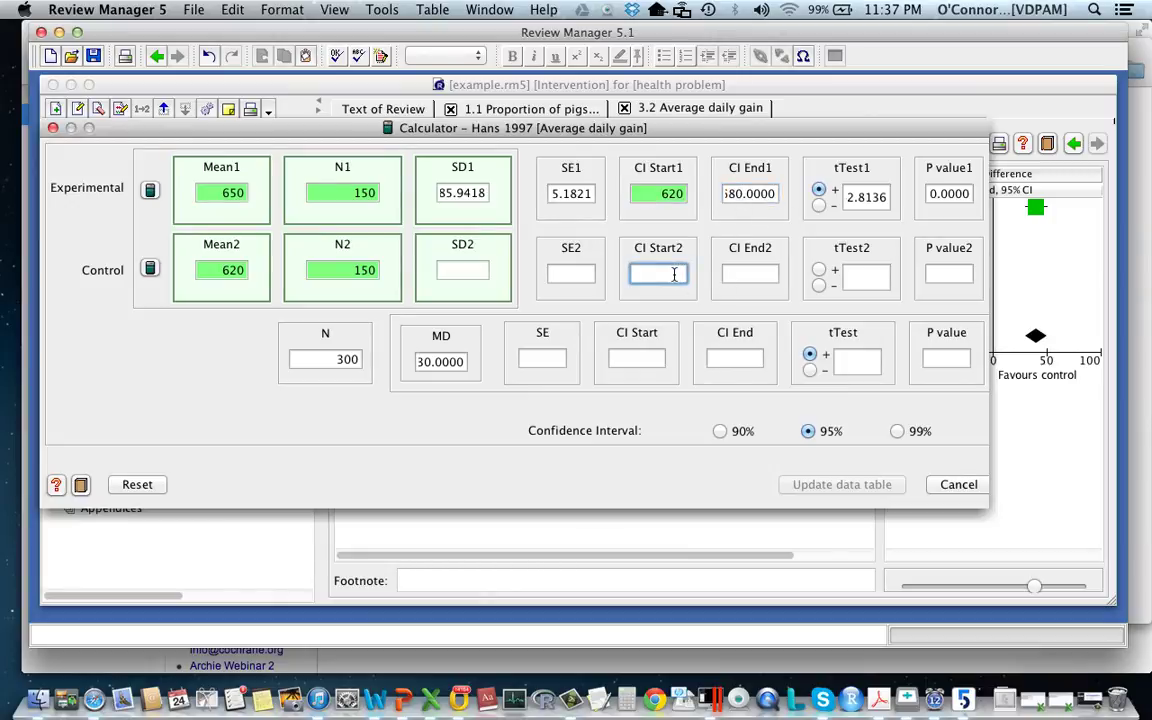
{"action": "type", "text": "615"}
{"action": "key", "text": "Return"}
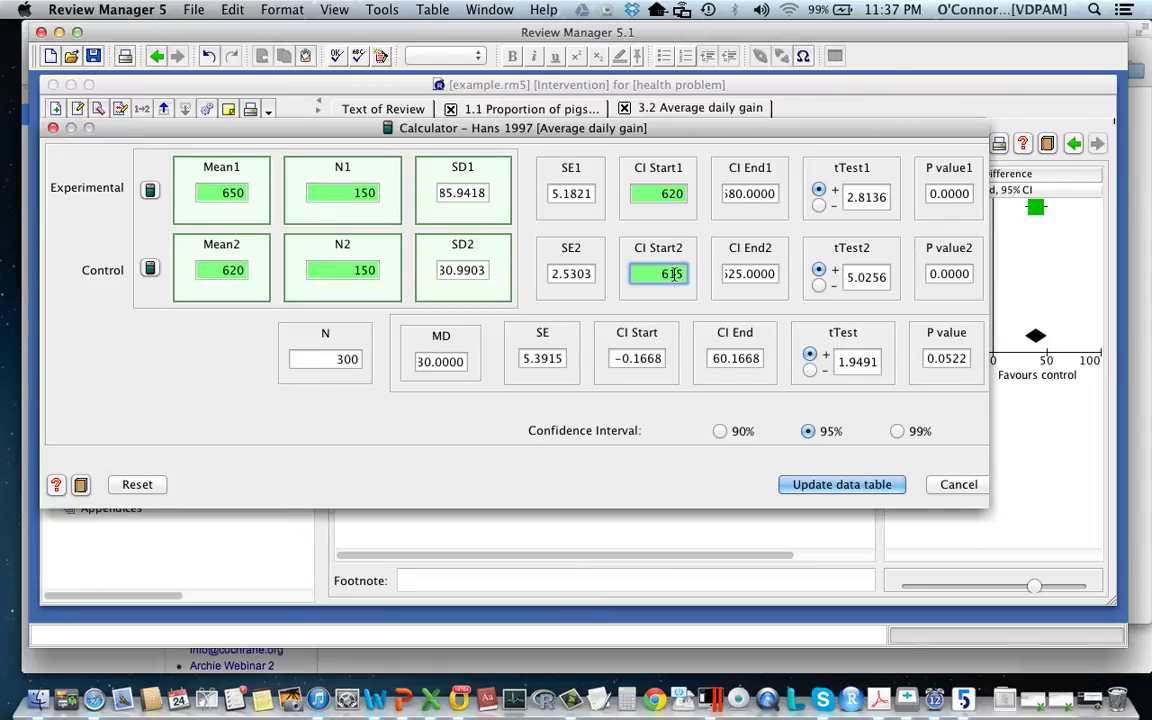
{"action": "left_click", "coordinate": [858, 489]}
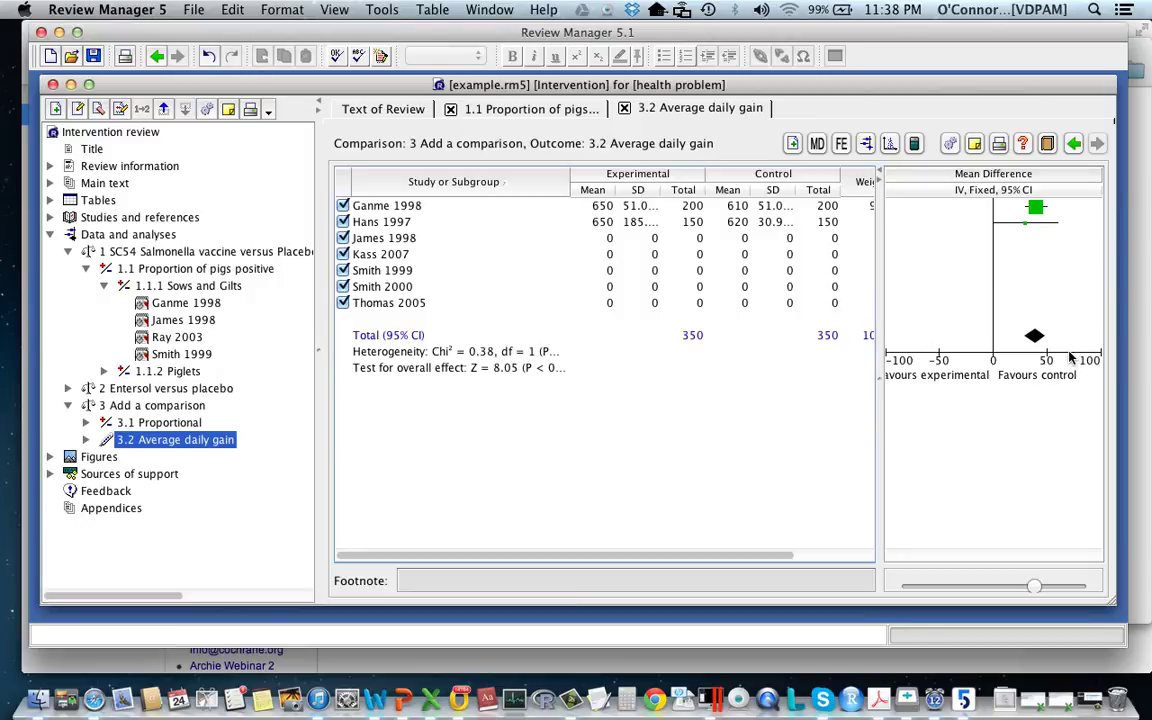
Step: Switch outcome 3.2 Average daily gain to the Random Effects analysis model, with Totals and subtotals as the totals option
{"action": "left_click", "coordinate": [951, 144]}
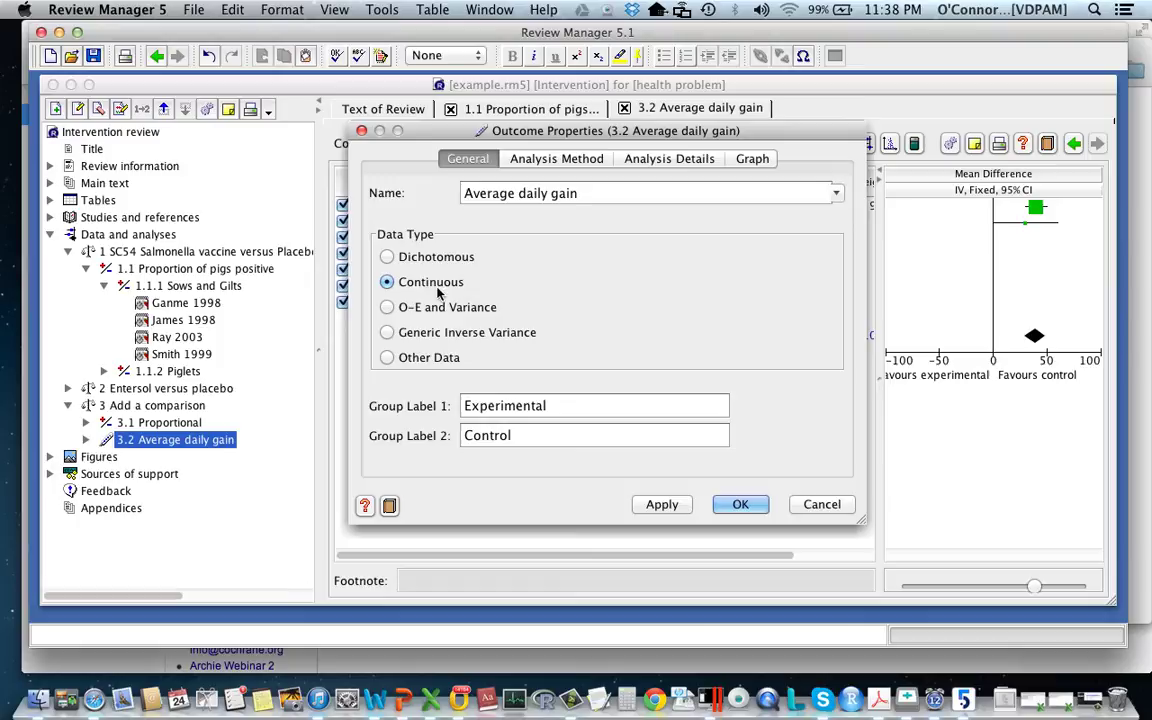
{"action": "left_click", "coordinate": [556, 162]}
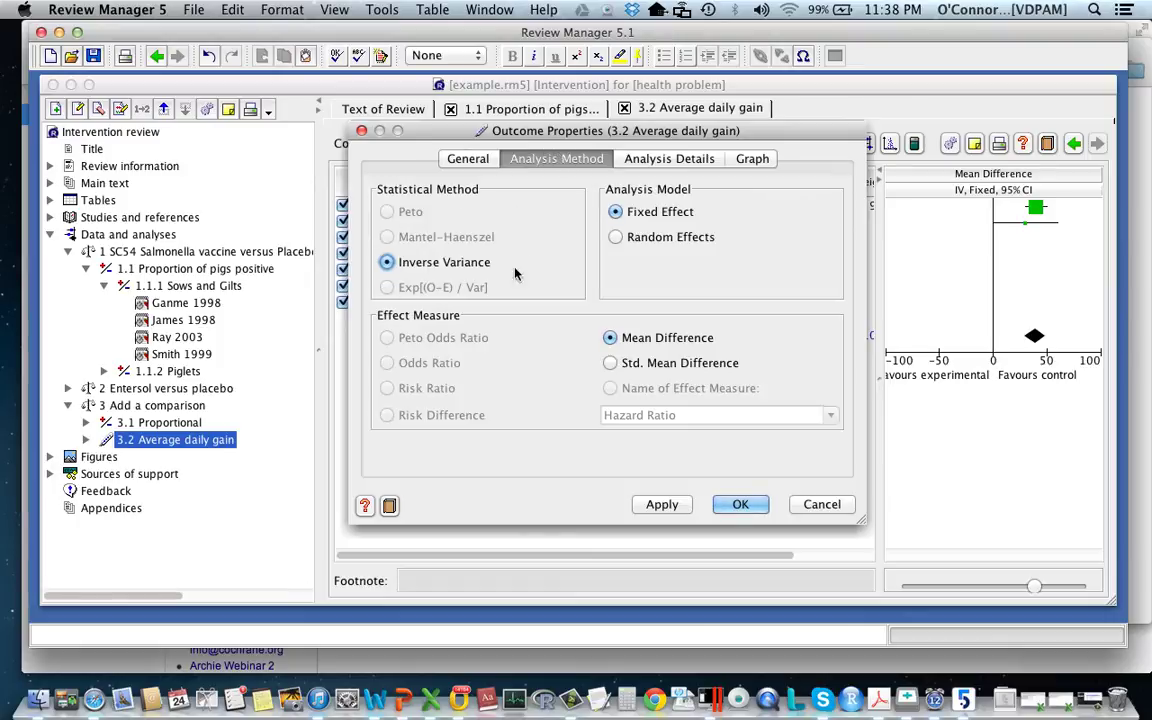
{"action": "left_click", "coordinate": [616, 237]}
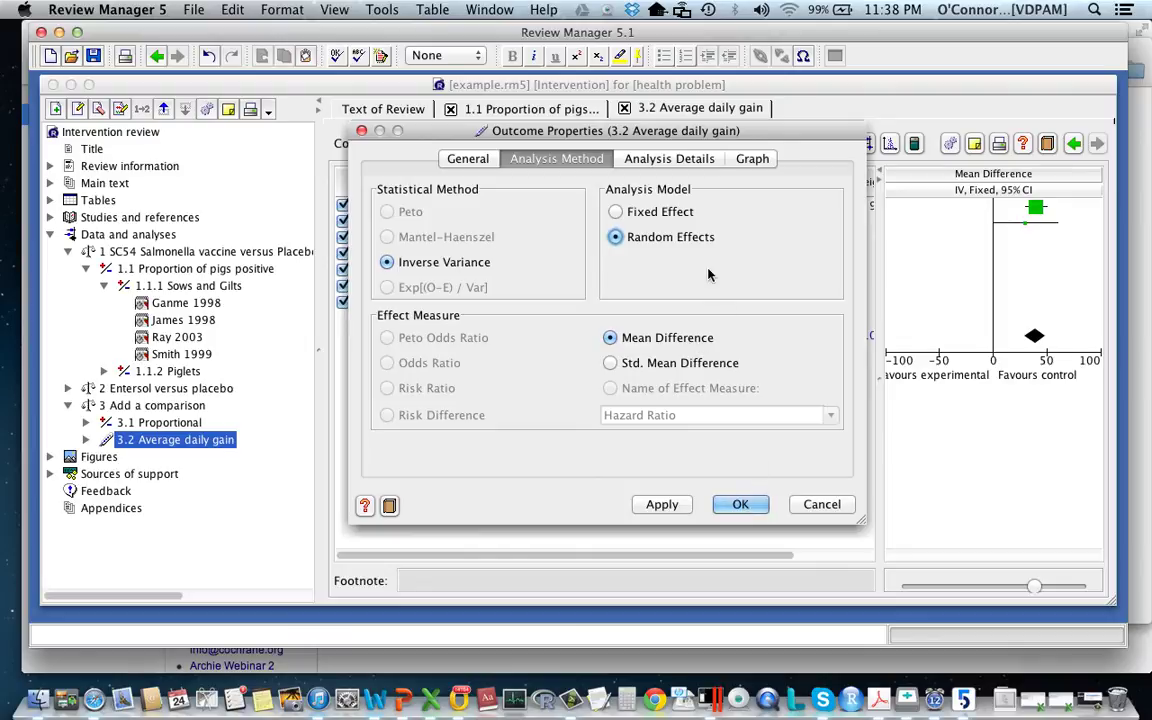
{"action": "left_click", "coordinate": [682, 162]}
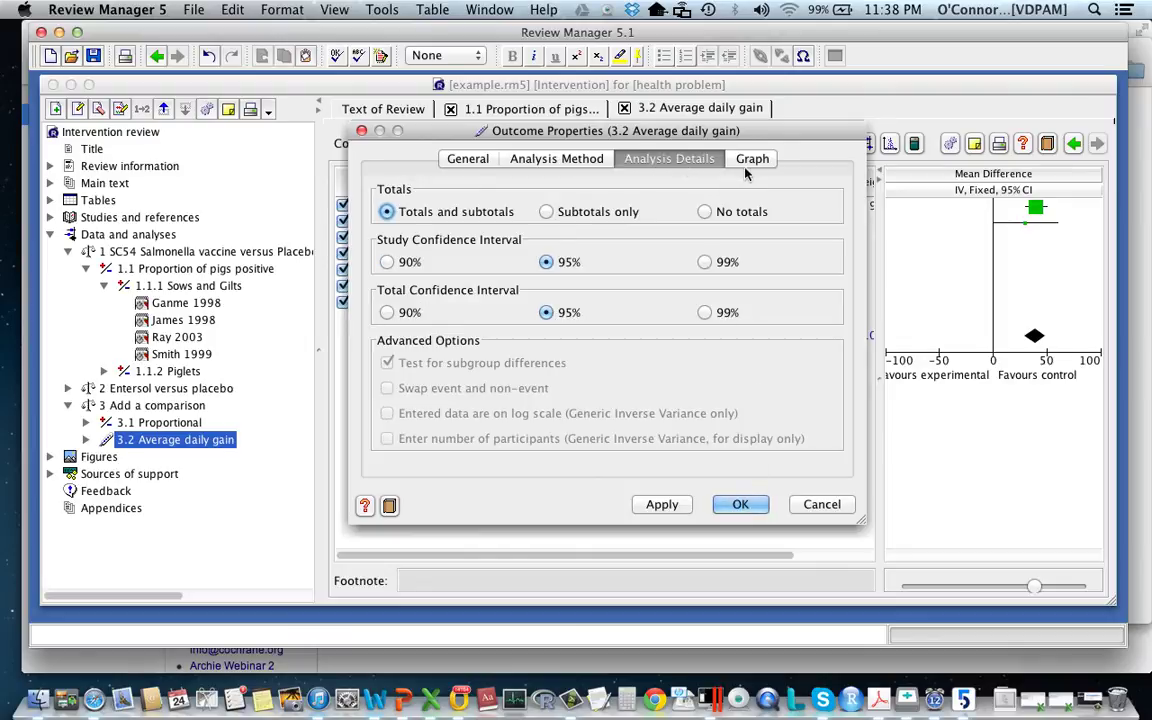
{"action": "left_click", "coordinate": [546, 213]}
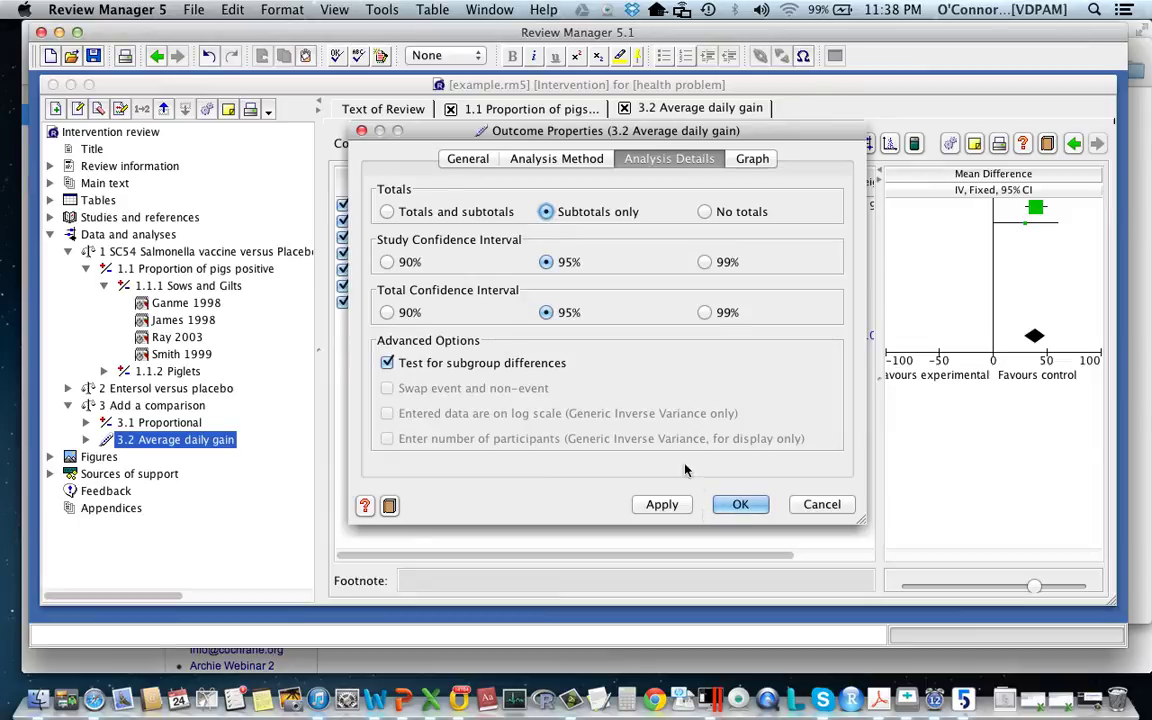
{"action": "left_click", "coordinate": [387, 213]}
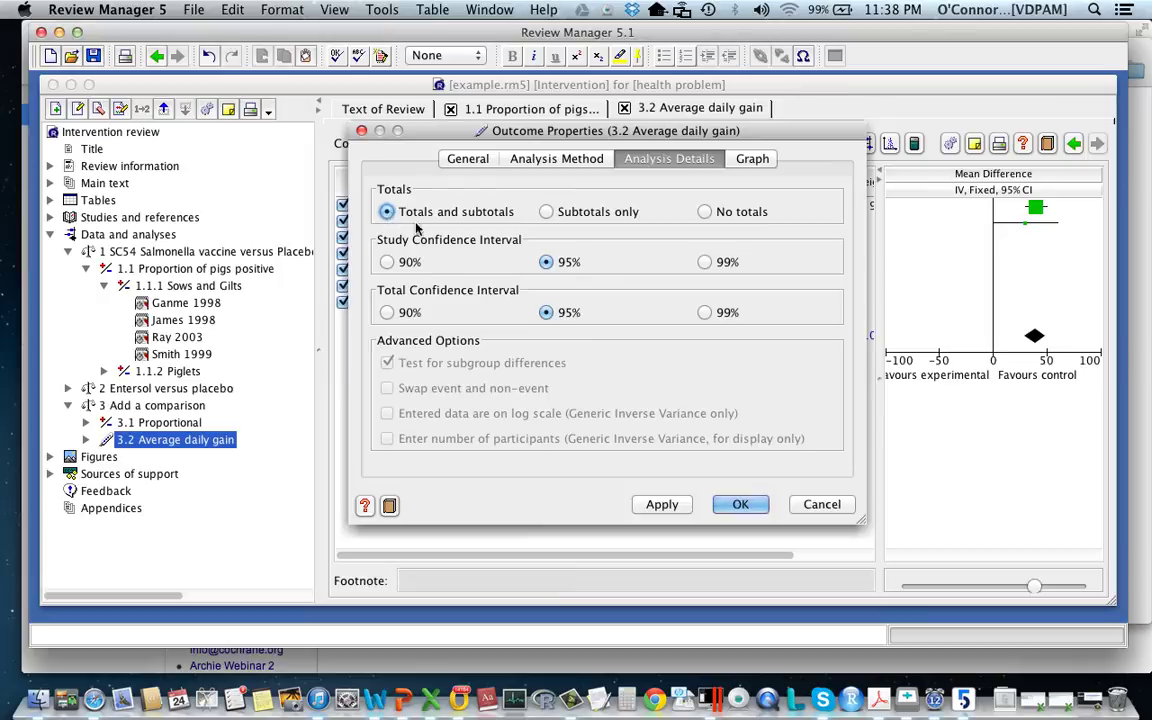
{"action": "left_click", "coordinate": [740, 505]}
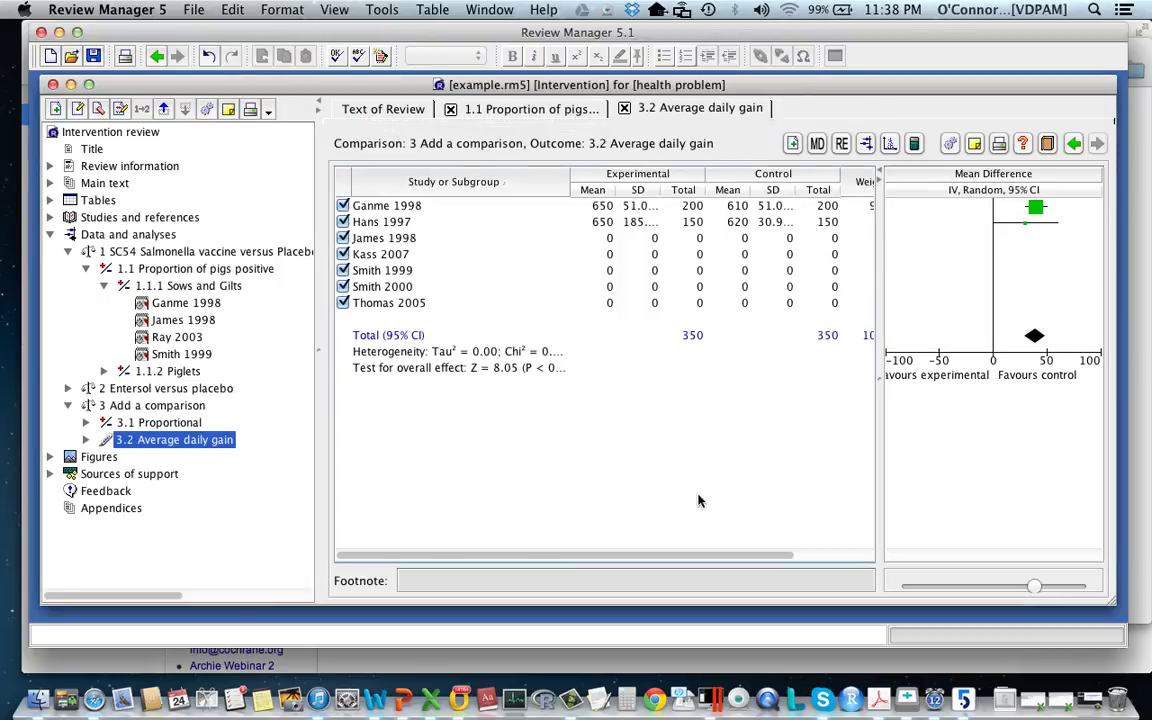
Step: Open the data table and forest plot of outcome 1.1 Proportion of pigs positive at the Sows and Gilts subgroup
{"action": "left_click", "coordinate": [190, 286]}
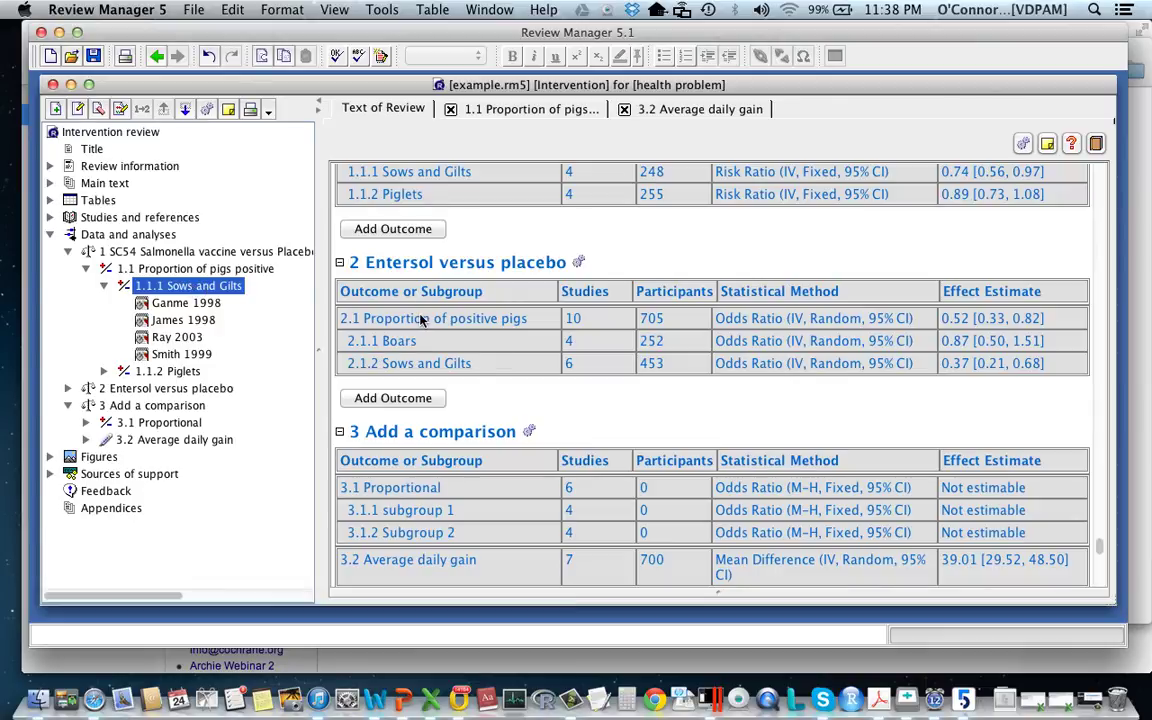
{"action": "left_click", "coordinate": [425, 176]}
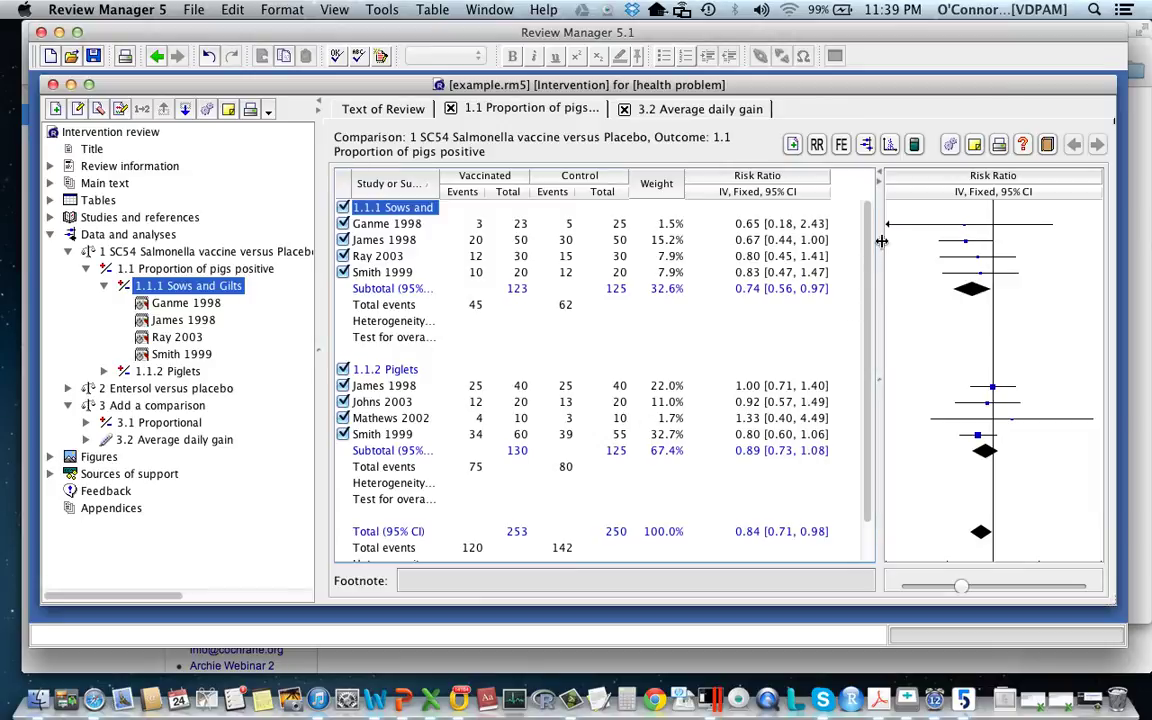
Step: Set the totals option of outcome 1.1 Proportion of pigs positive to Subtotals only and apply it
{"action": "left_click", "coordinate": [951, 146]}
{"action": "left_click", "coordinate": [706, 162]}
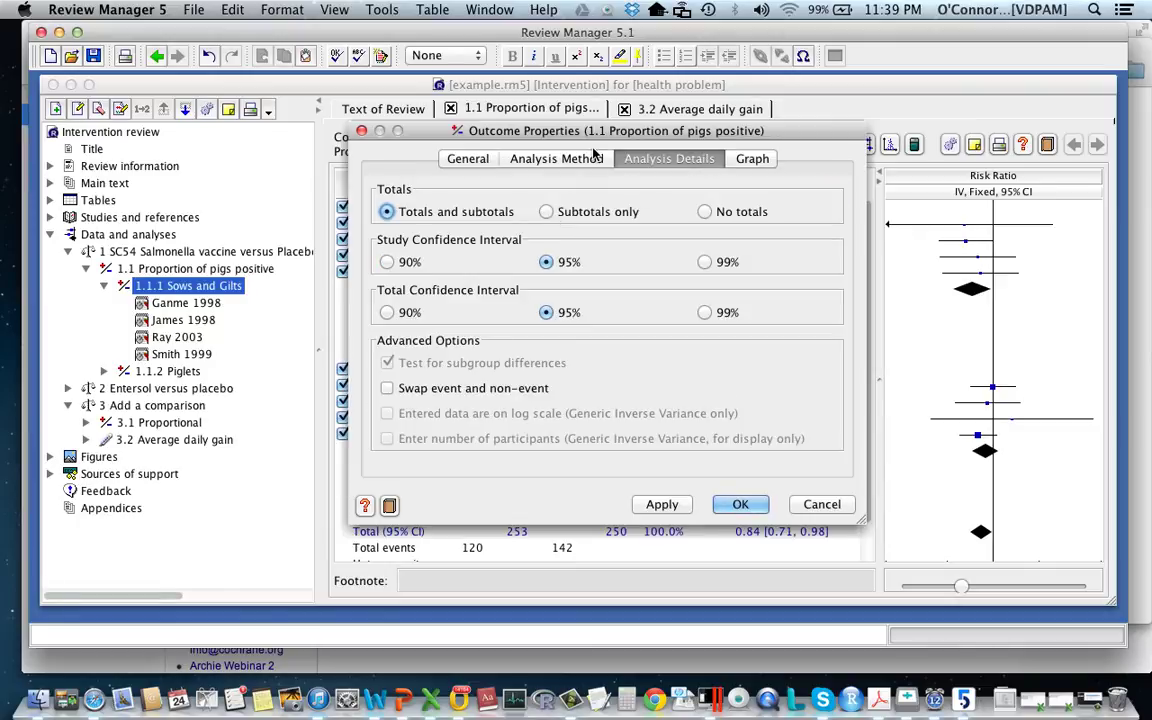
{"action": "left_click_drag", "start_coordinate": [437, 132], "coordinate": [657, 116]}
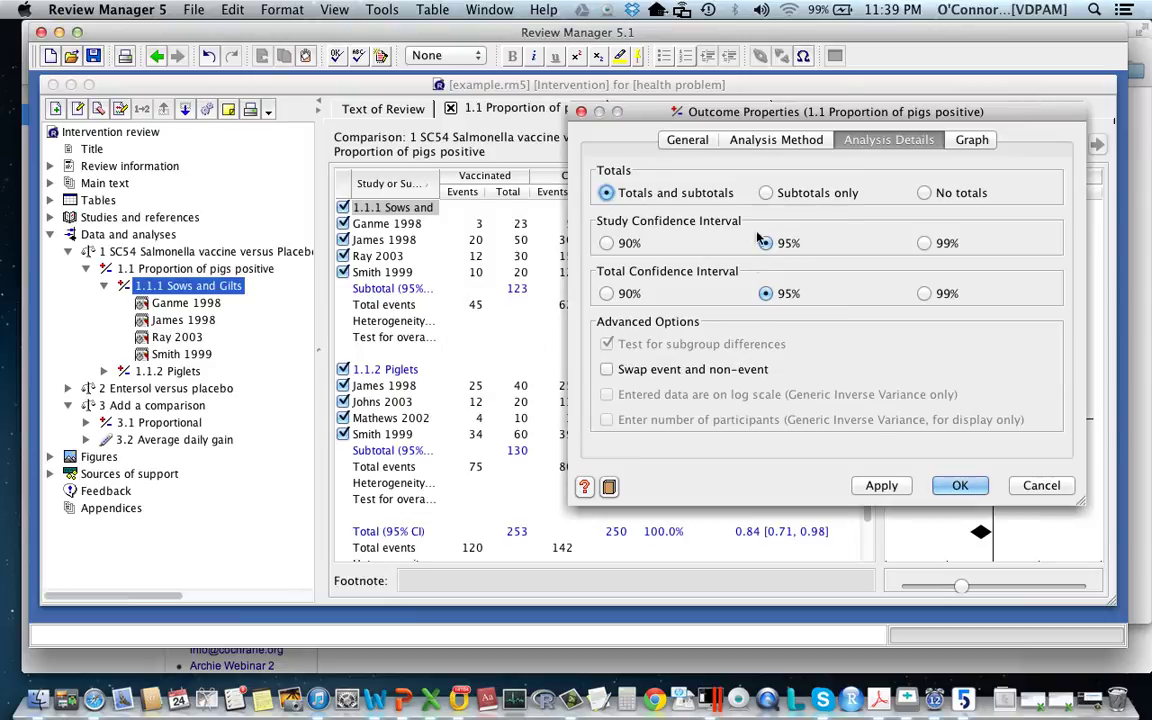
{"action": "left_click", "coordinate": [766, 194]}
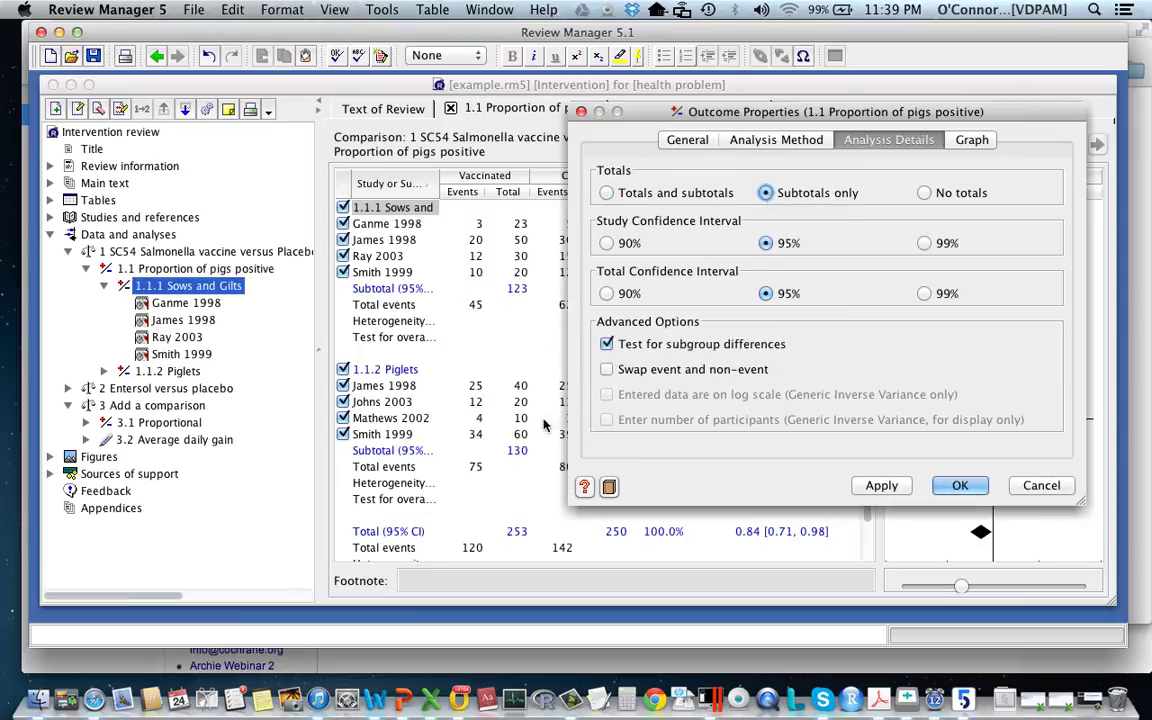
{"action": "scroll", "coordinate": [500, 458], "scroll_direction": "down", "scroll_amount": 2}
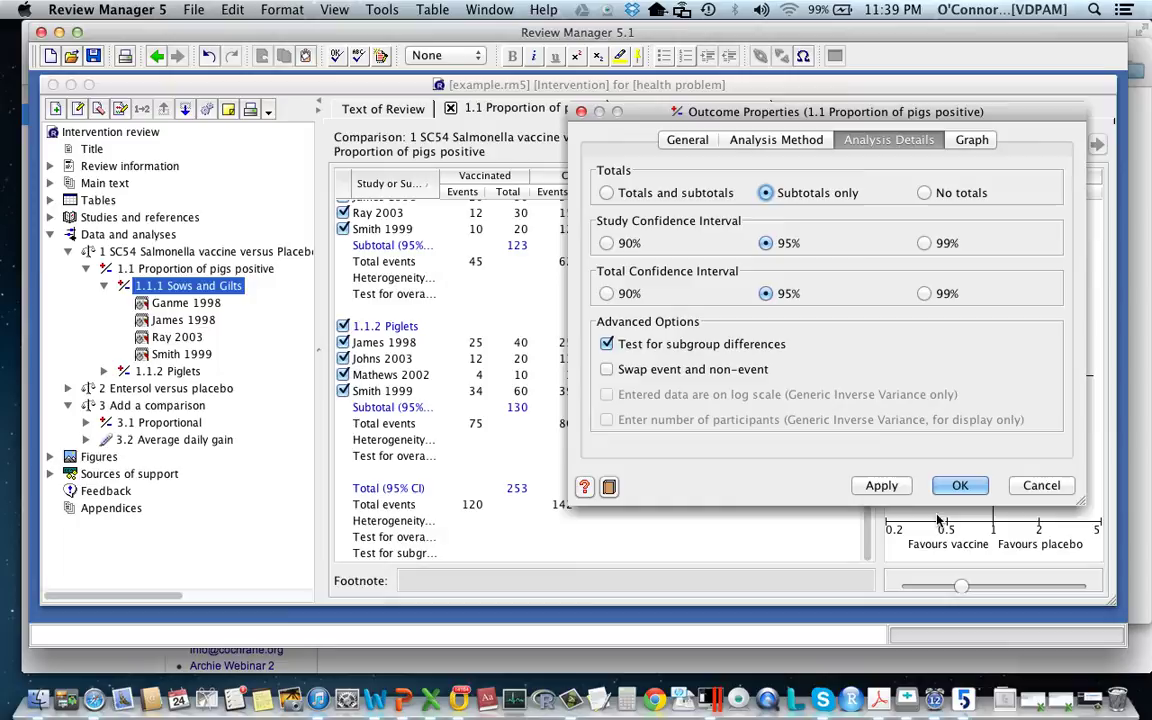
{"action": "left_click", "coordinate": [884, 487]}
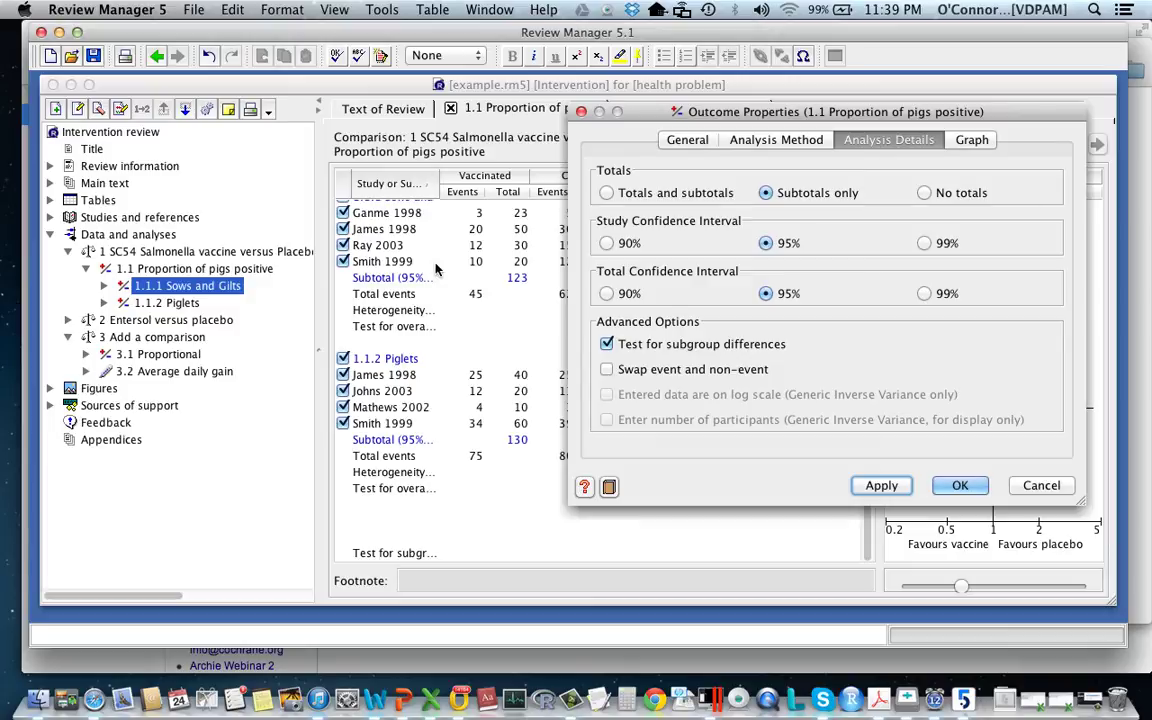
{"action": "left_click", "coordinate": [955, 486]}
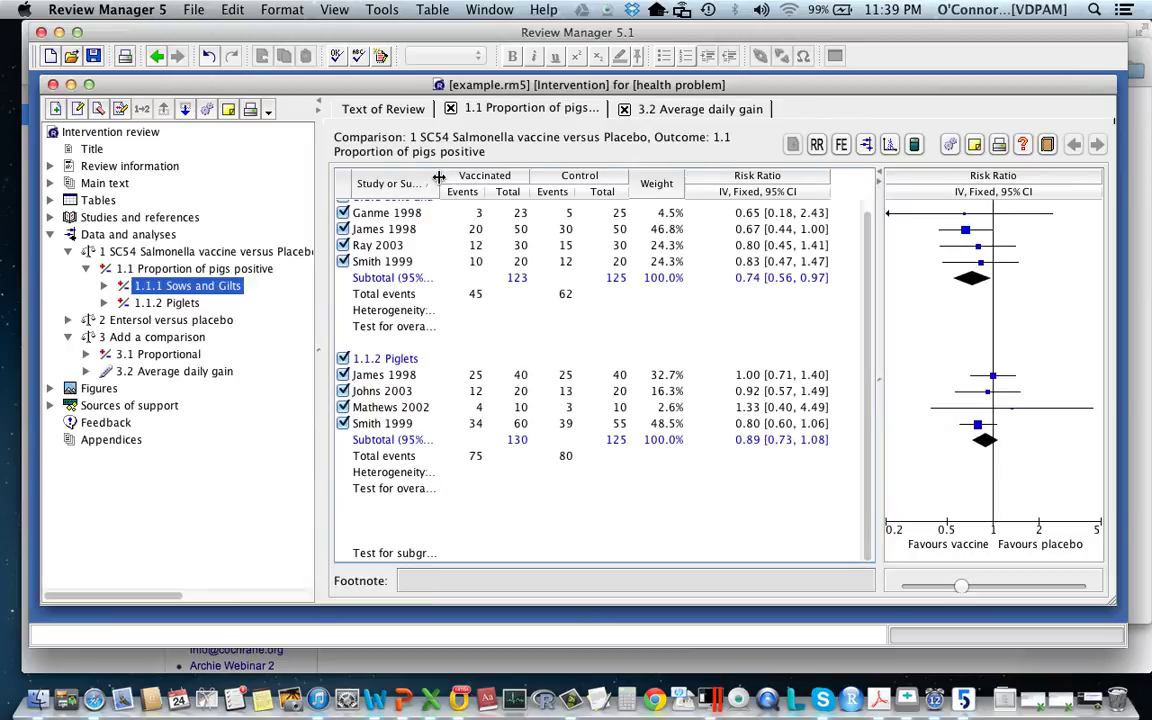
Step: Widen the Study or Subgroup column so the heterogeneity and effect test lines are readable
{"action": "left_click_drag", "start_coordinate": [438, 178], "coordinate": [605, 178]}
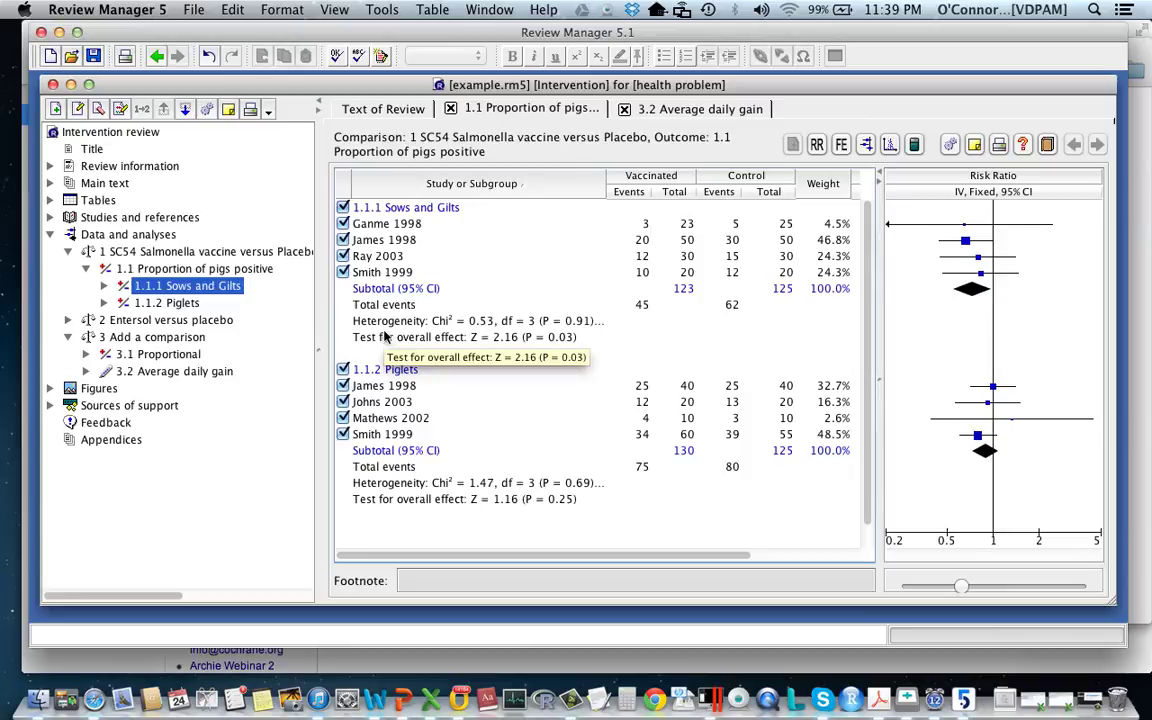
{"action": "scroll", "coordinate": [418, 510], "scroll_direction": "down", "scroll_amount": 1}
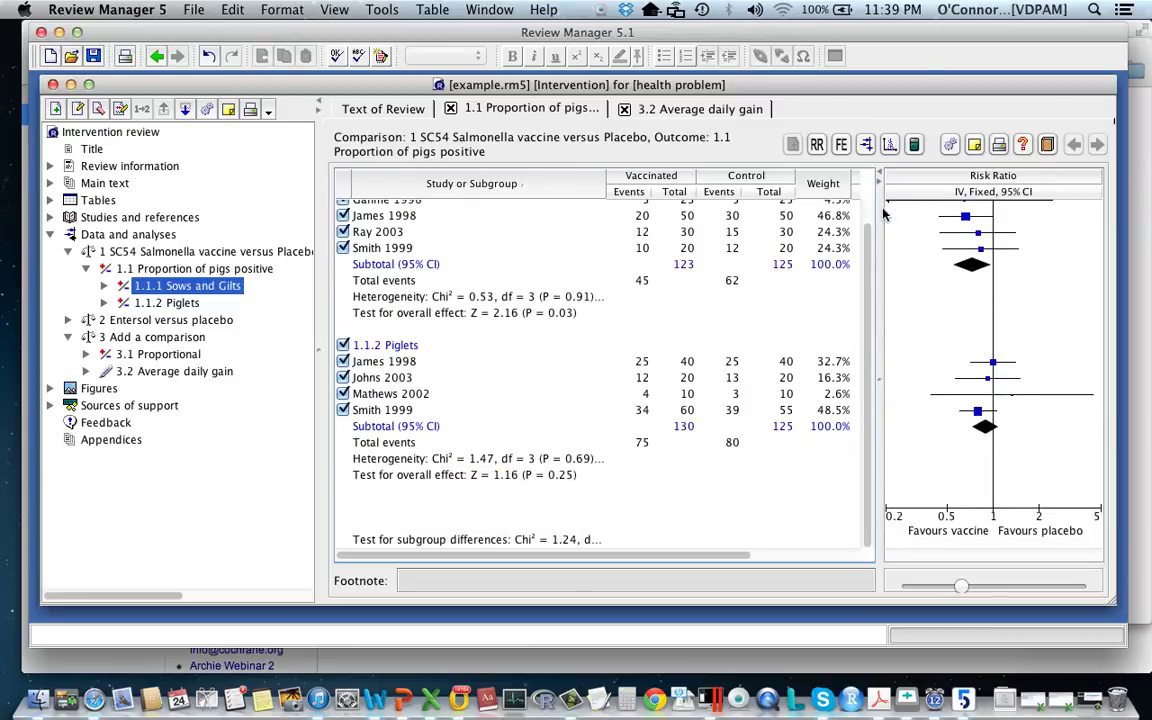
Step: Set the totals option of outcome 1.1 back to Totals and subtotals and apply it
{"action": "left_click", "coordinate": [950, 146]}
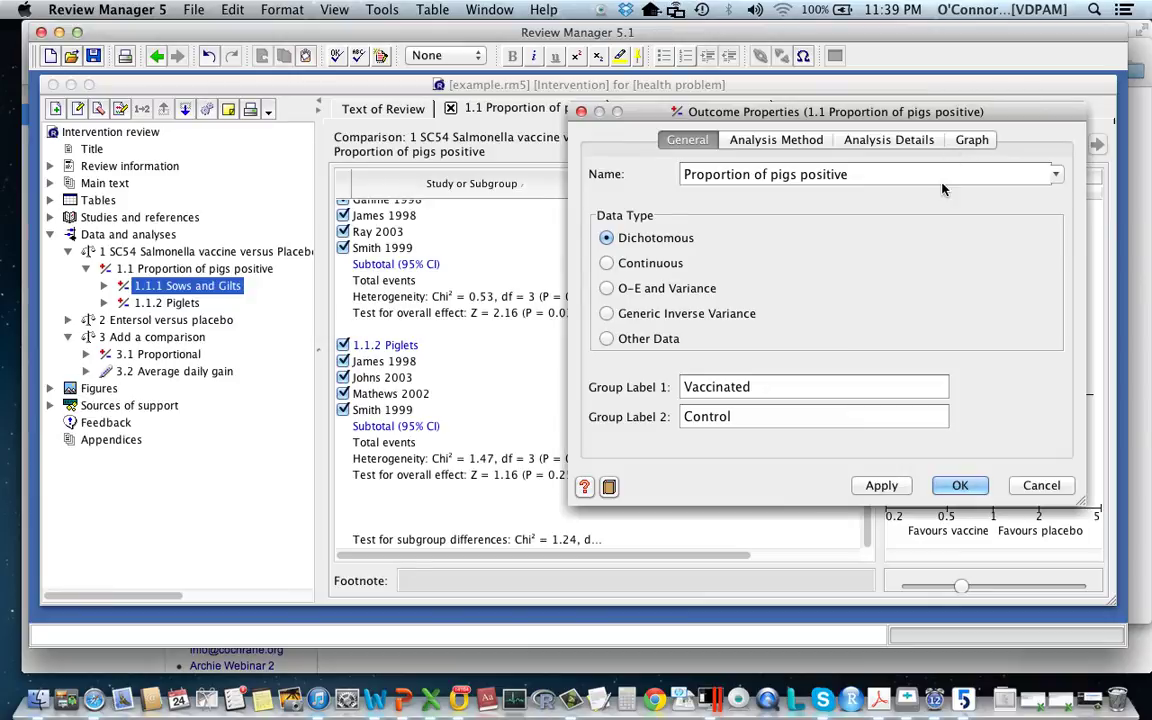
{"action": "left_click", "coordinate": [914, 145]}
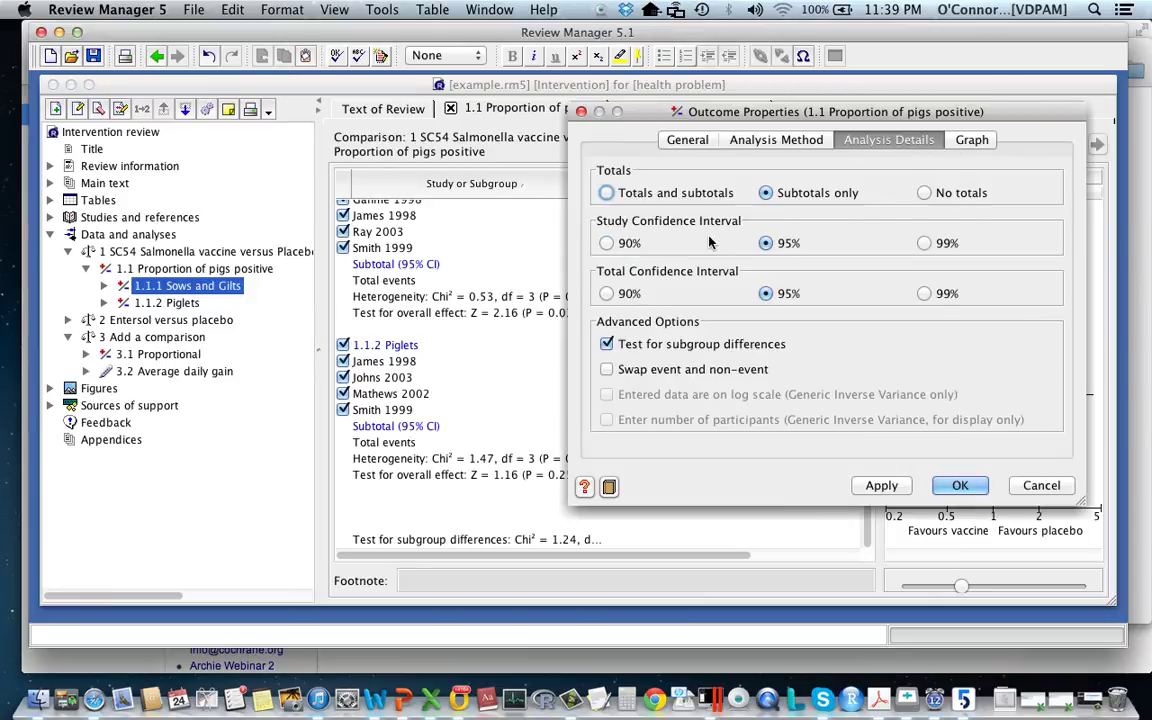
{"action": "left_click", "coordinate": [607, 194]}
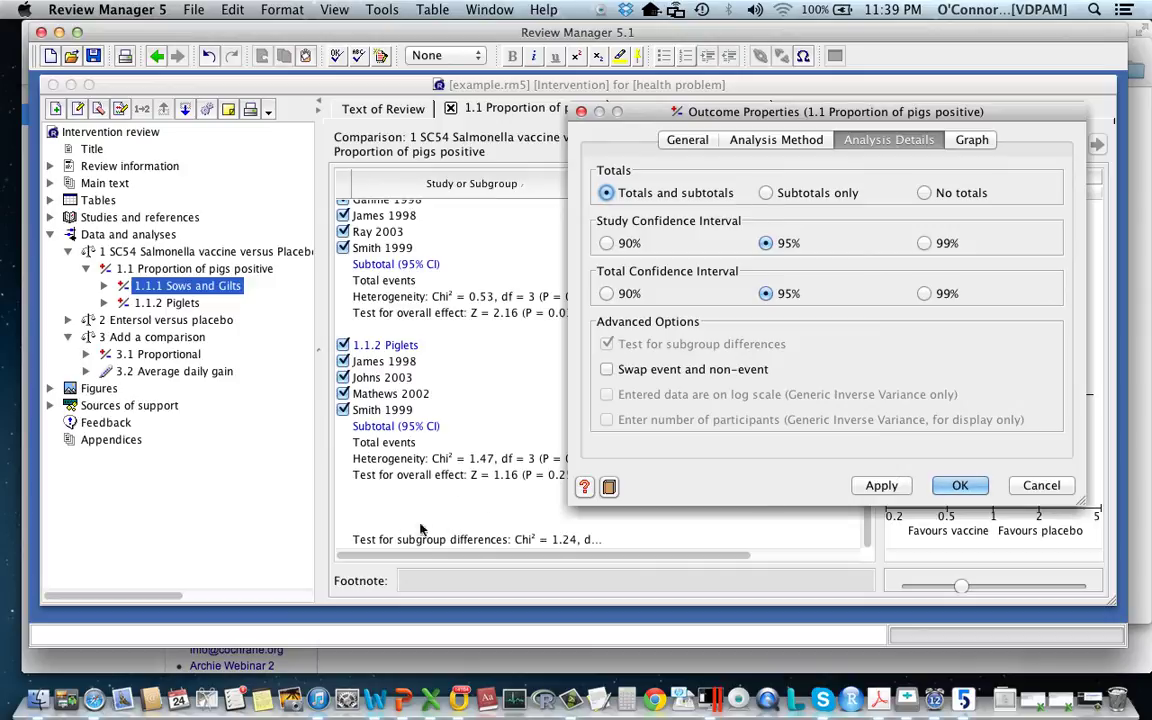
{"action": "left_click", "coordinate": [885, 488]}
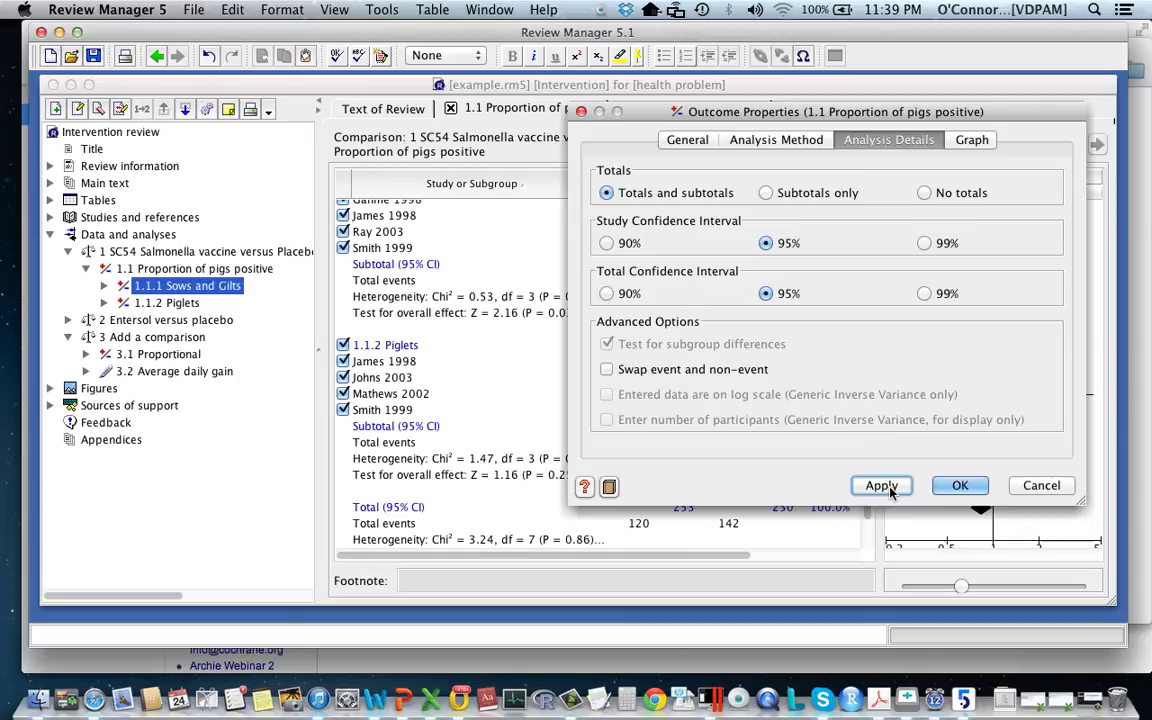
Step: Apply the No totals option and a 99% study confidence interval to outcome 1.1, keeping the forest plot in view
{"action": "left_click", "coordinate": [925, 195]}
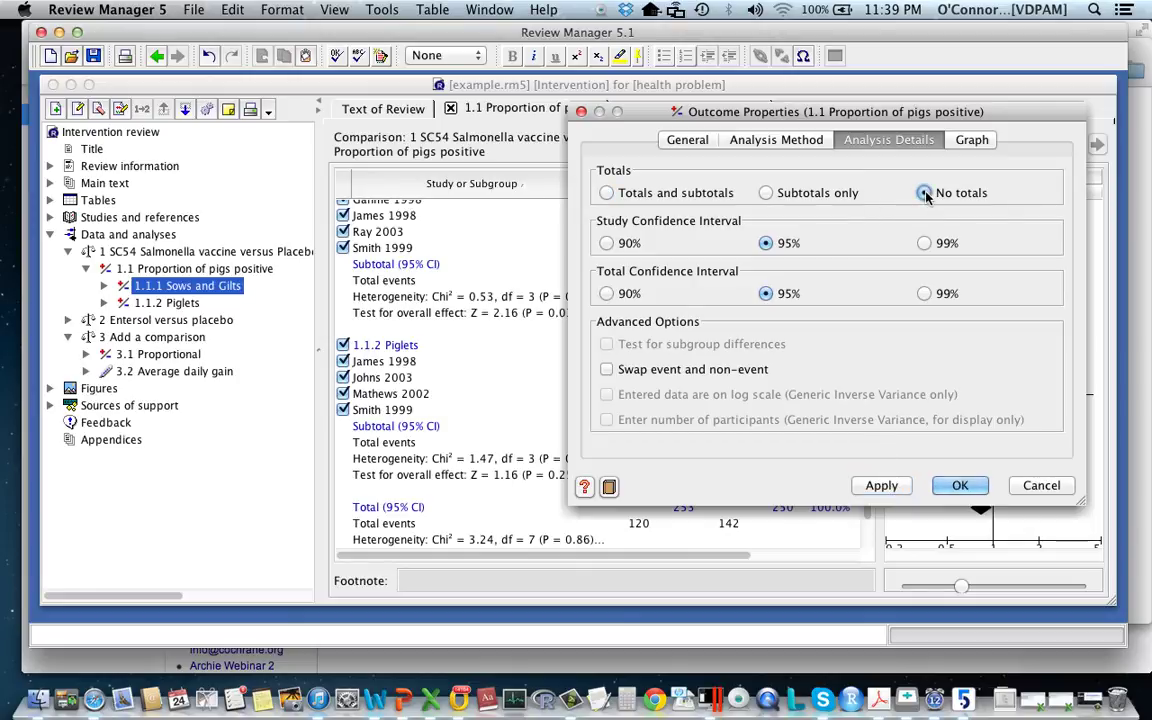
{"action": "left_click", "coordinate": [883, 485]}
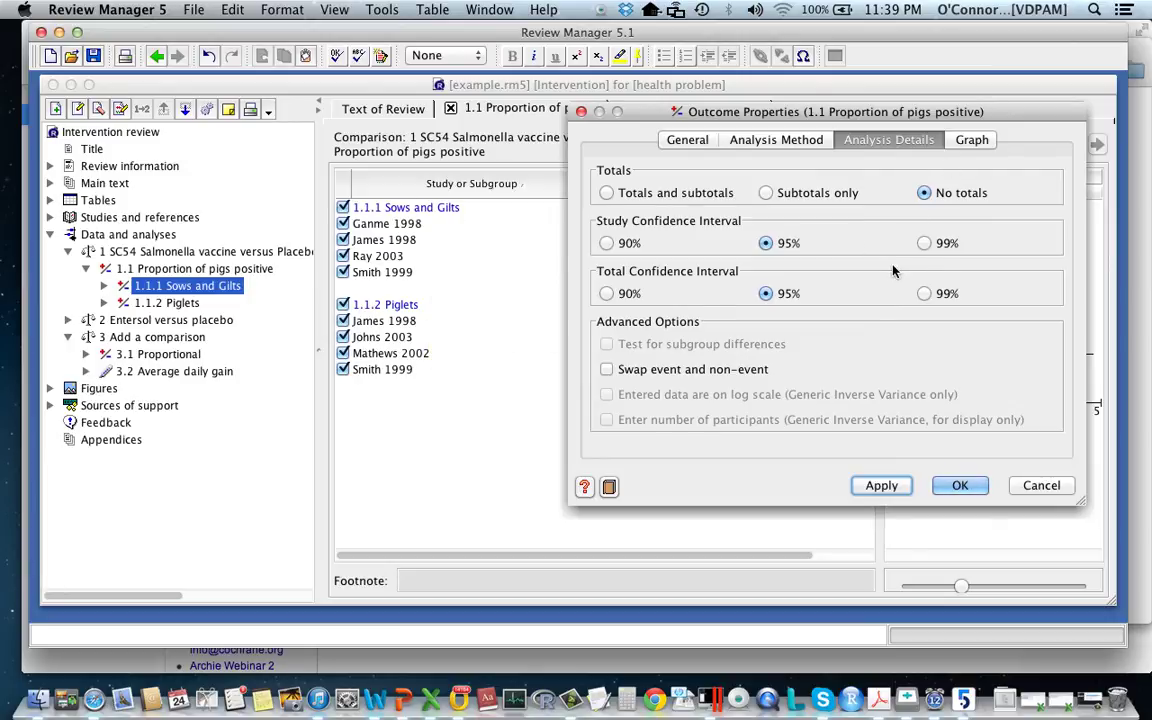
{"action": "left_click", "coordinate": [924, 244]}
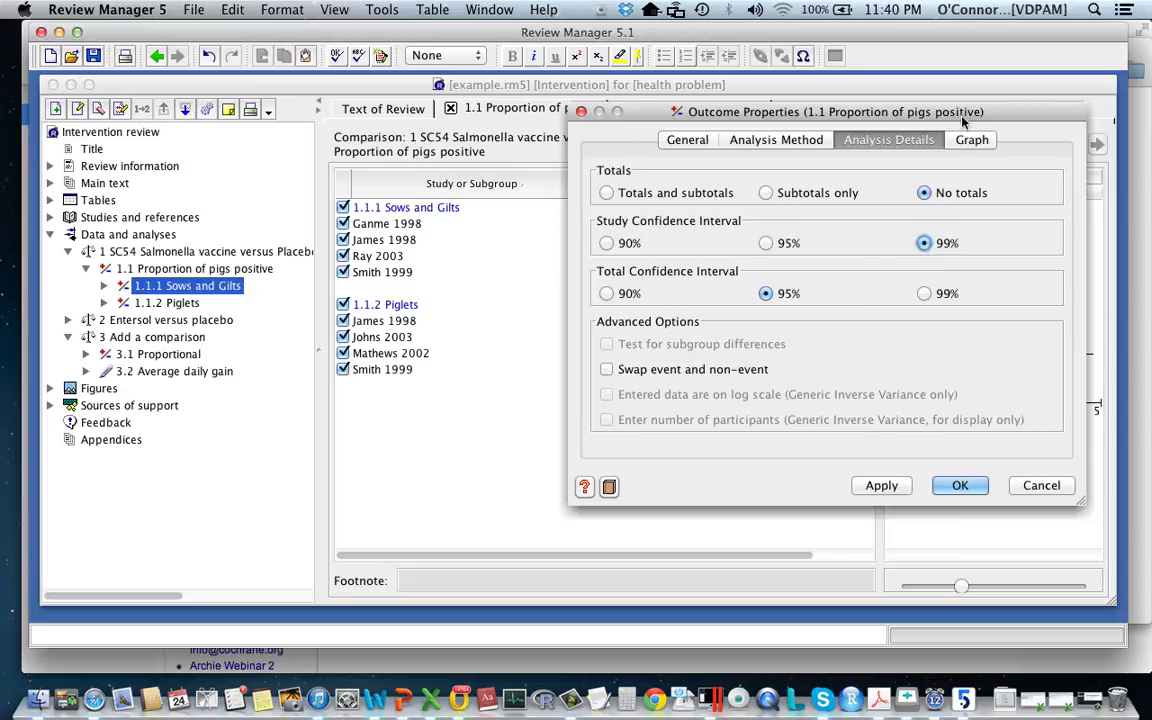
{"action": "left_click_drag", "start_coordinate": [963, 121], "coordinate": [587, 120]}
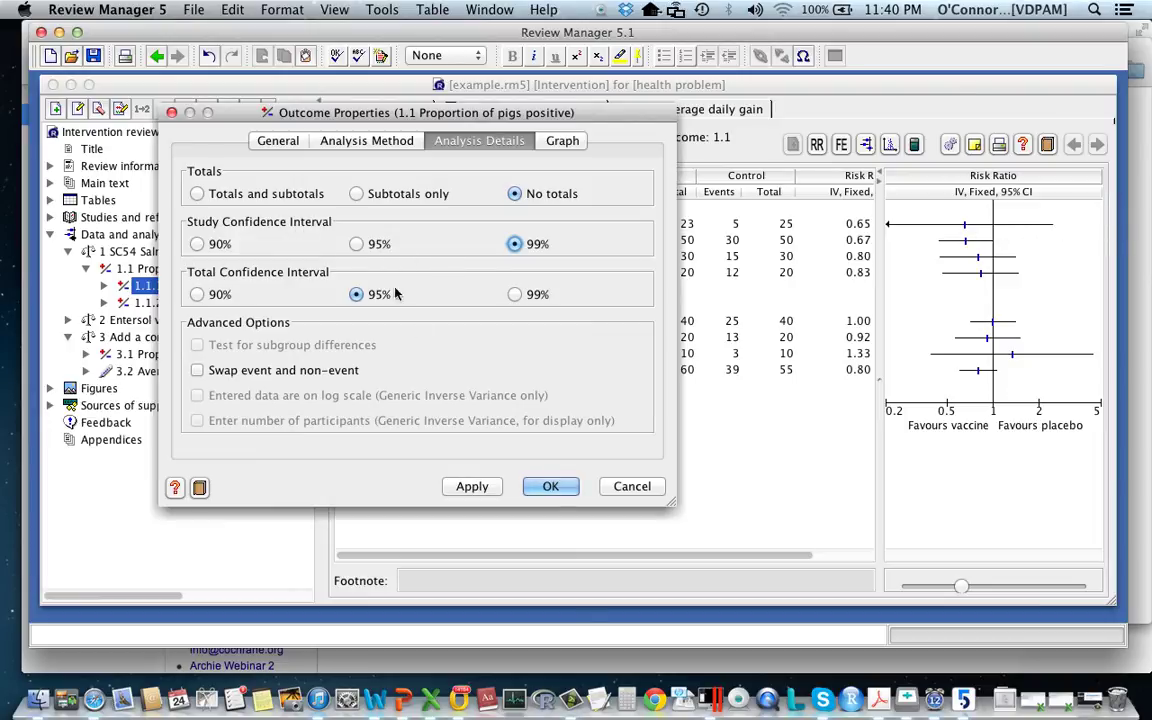
{"action": "left_click", "coordinate": [476, 486]}
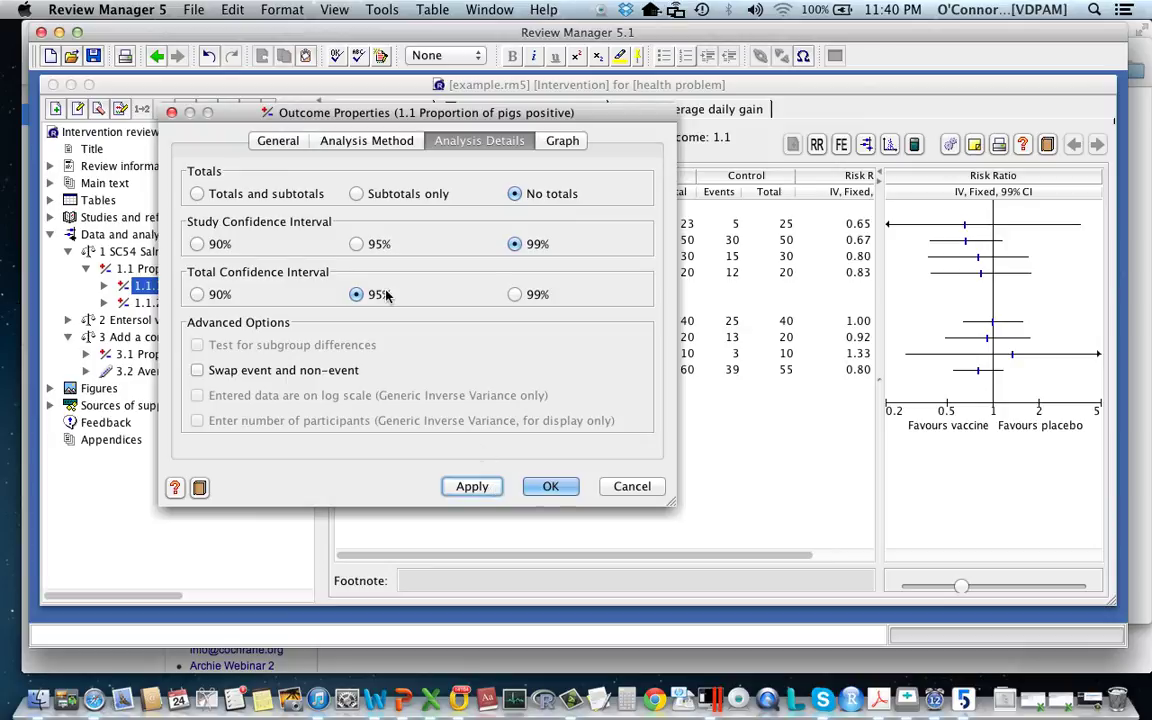
Step: Apply a 90% study confidence interval and the Totals and subtotals option to outcome 1.1
{"action": "left_click", "coordinate": [197, 244]}
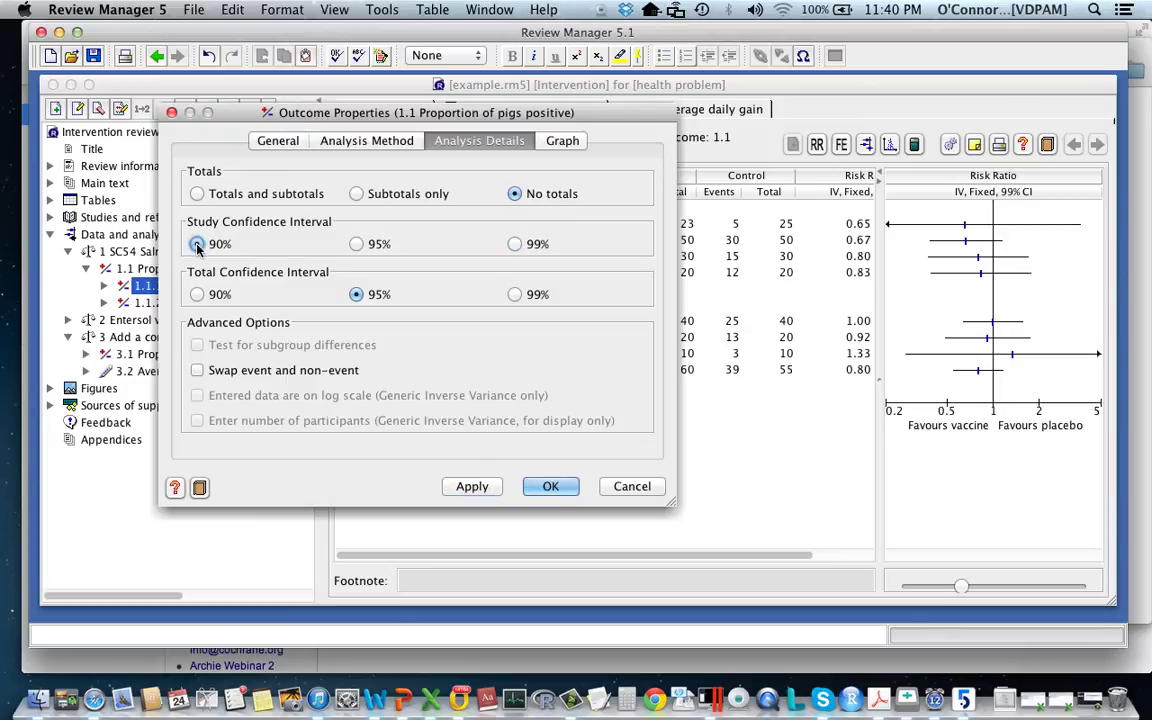
{"action": "left_click", "coordinate": [486, 486]}
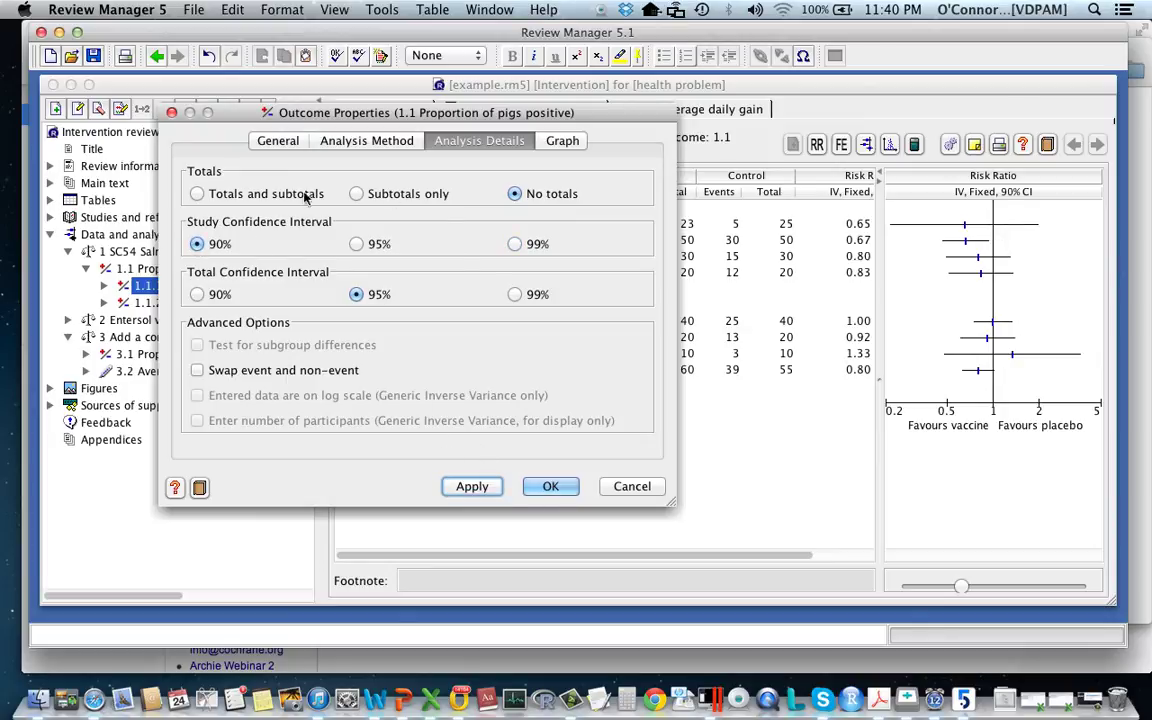
{"action": "left_click", "coordinate": [196, 194]}
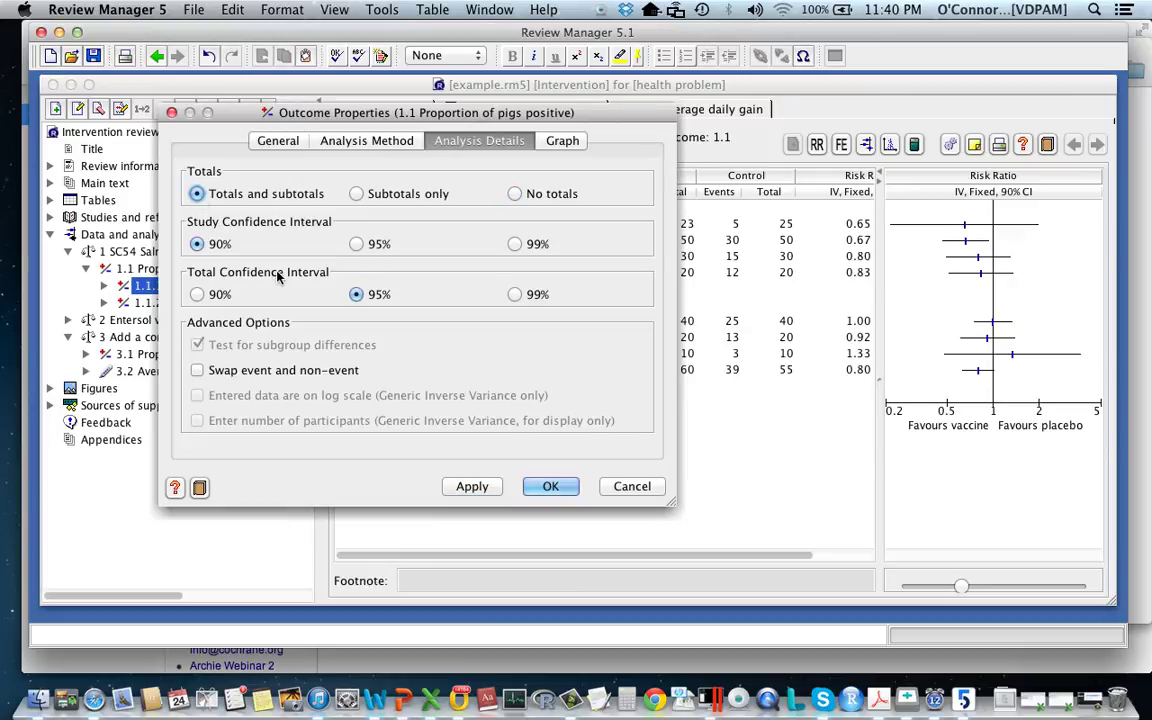
{"action": "left_click", "coordinate": [476, 486]}
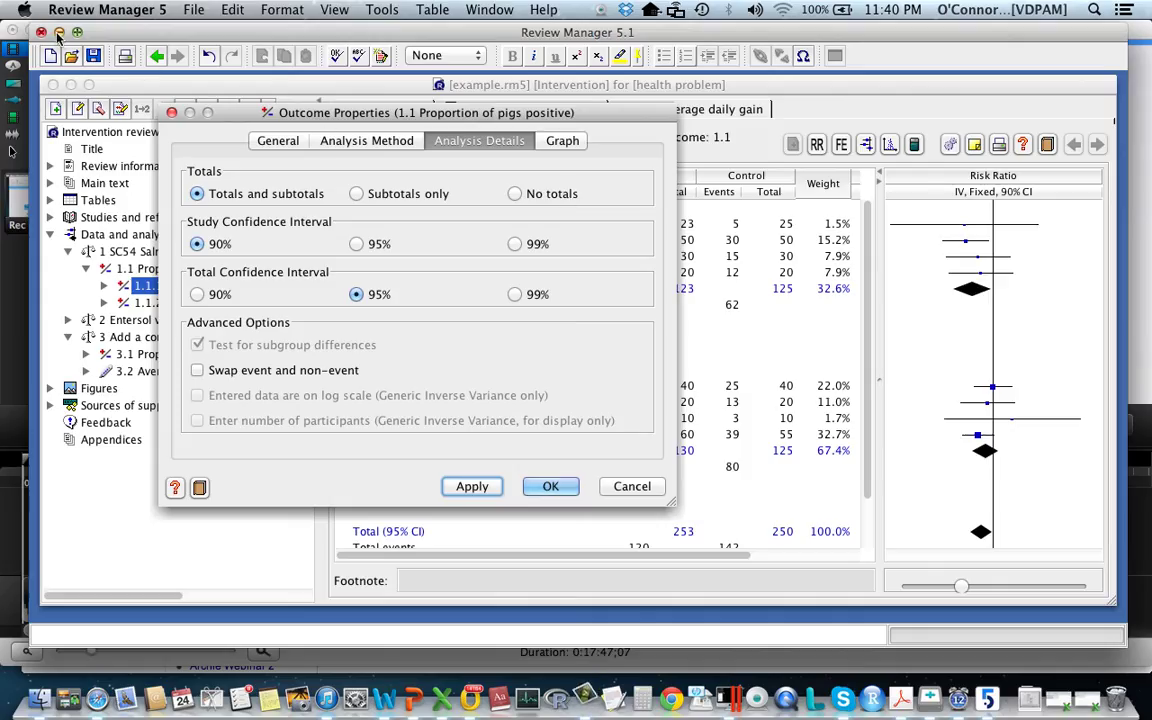
Step: Apply a 90% total confidence interval to outcome 1.1 and return it to 95%
{"action": "left_click", "coordinate": [198, 294]}
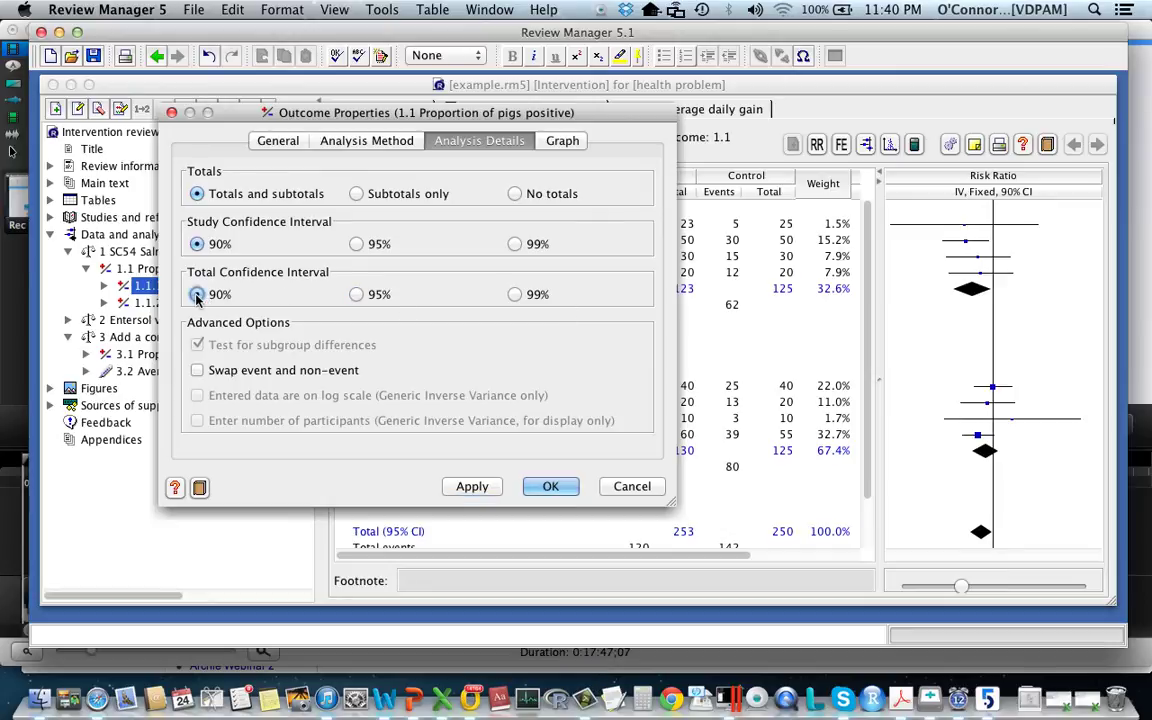
{"action": "left_click", "coordinate": [480, 486]}
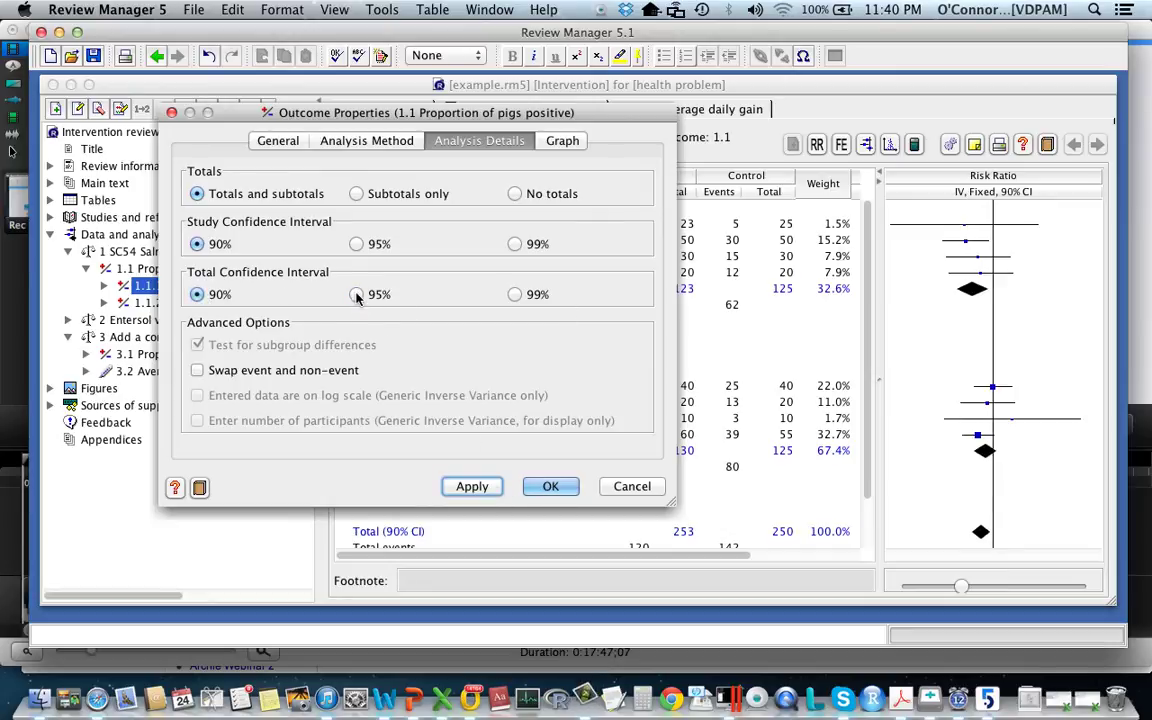
{"action": "left_click", "coordinate": [357, 294]}
{"action": "left_click", "coordinate": [480, 487]}
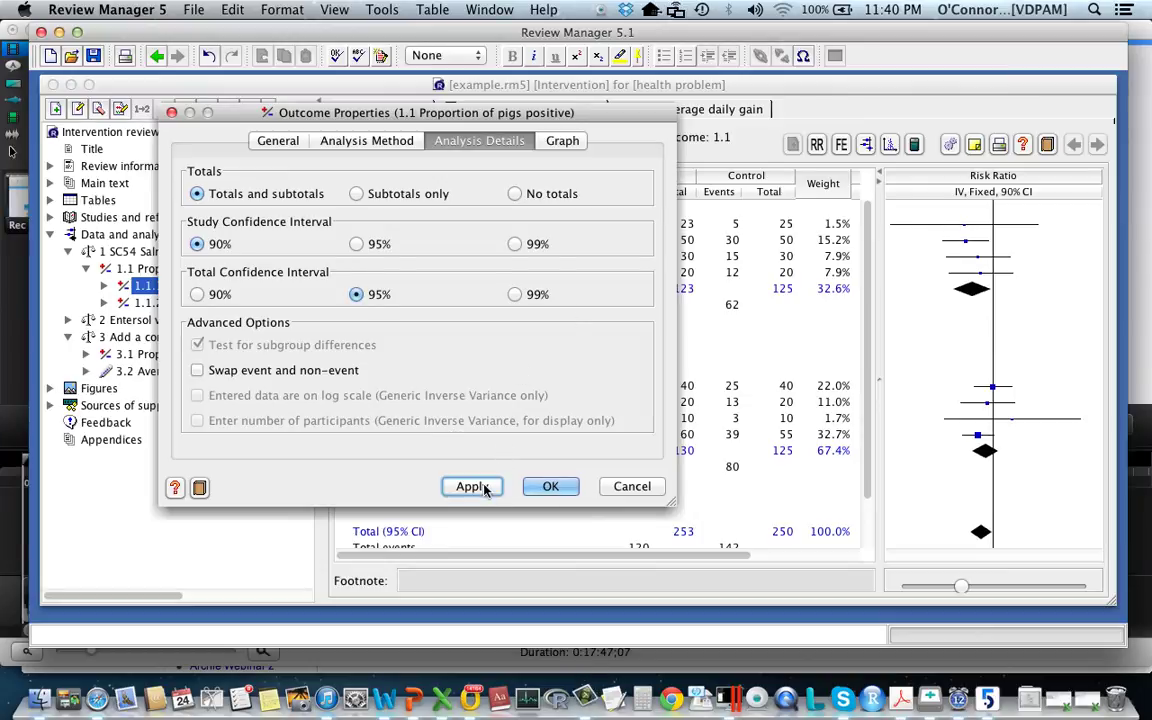
Step: Set the total confidence interval of outcome 1.1 to 99%
{"action": "left_click", "coordinate": [514, 294]}
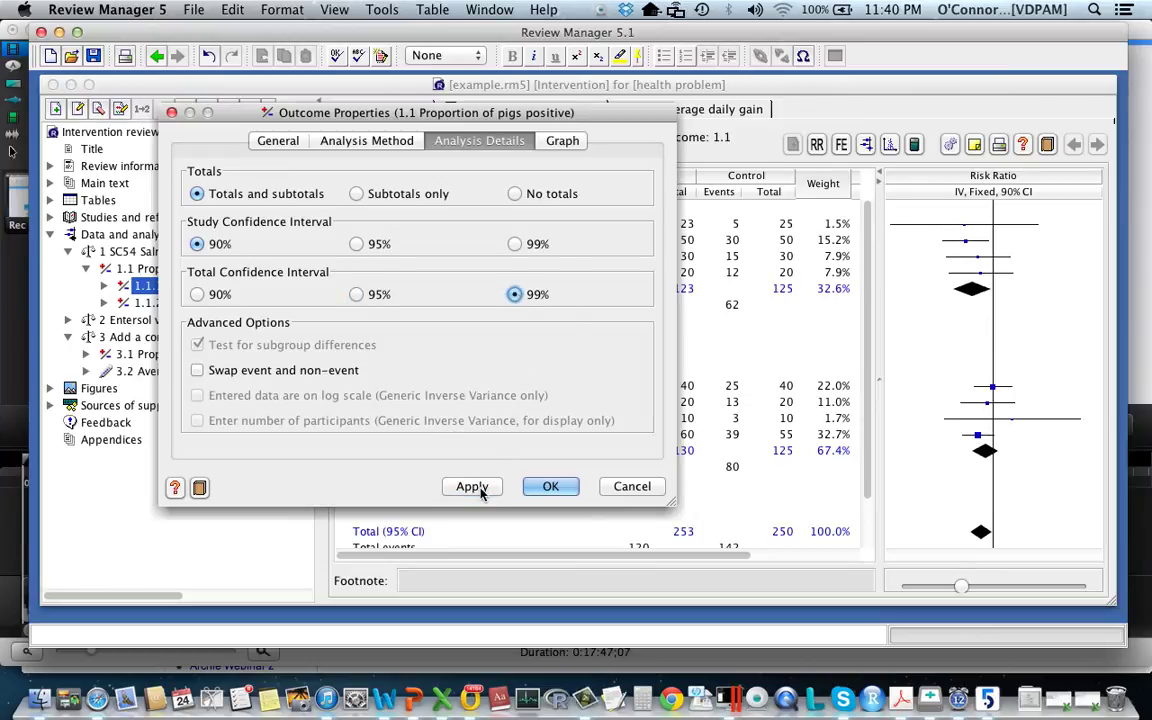